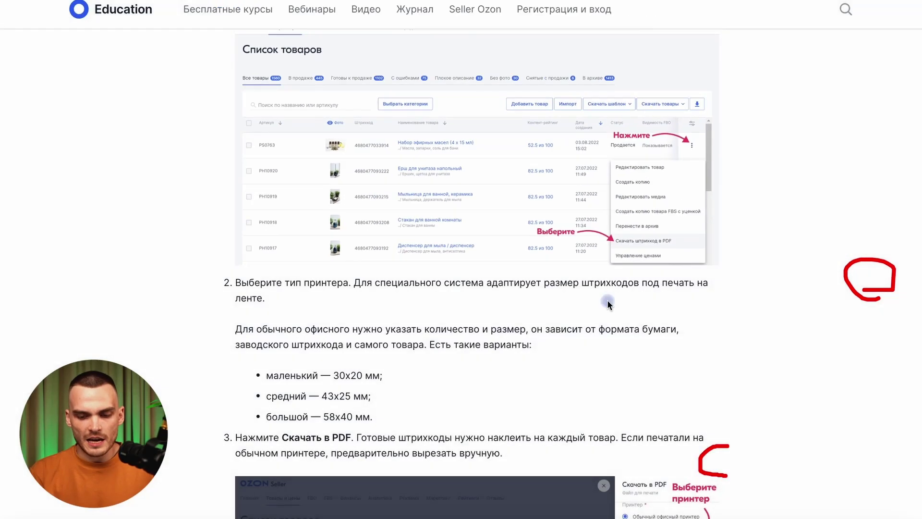
pyautogui.scroll(-5, 607, 300)
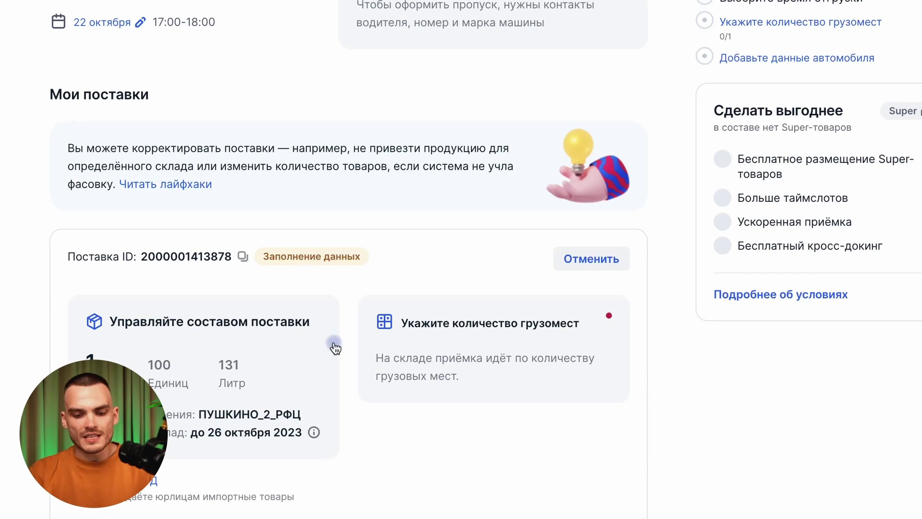
# - Specify 2 boxes as the cargo units of the supply and generate them
pyautogui.click(495, 319)
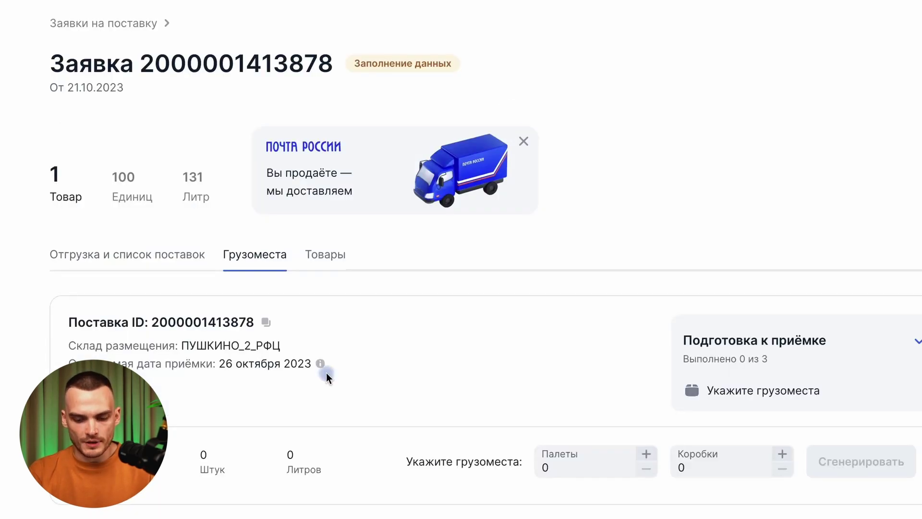
pyautogui.click(725, 462)
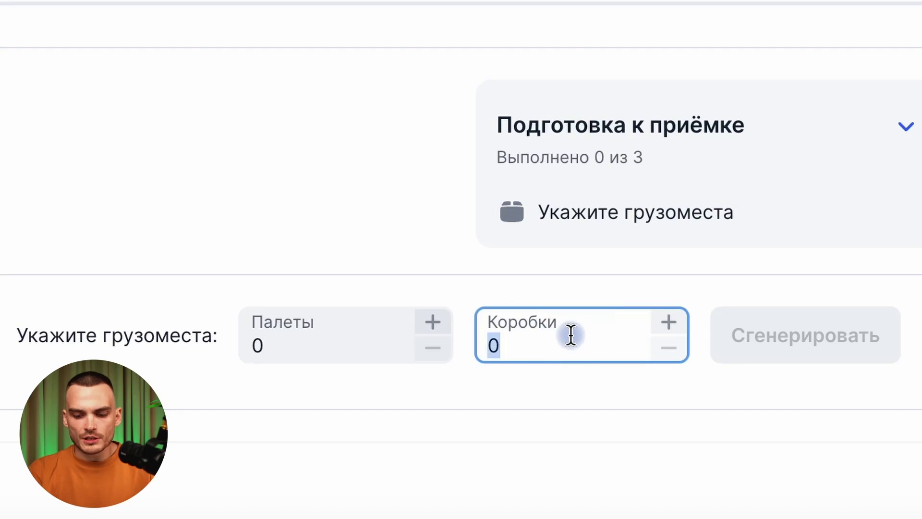
pyautogui.write('1')
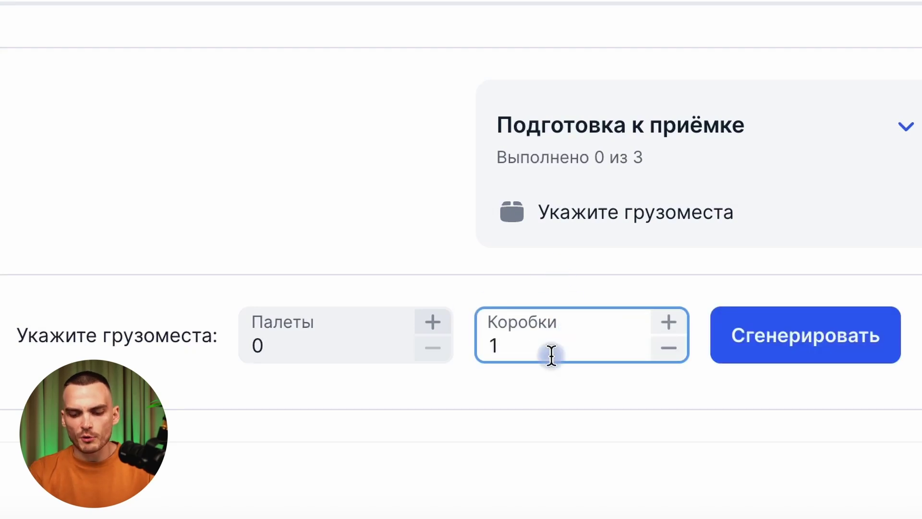
pyautogui.press('BackSpace')
pyautogui.write('2')
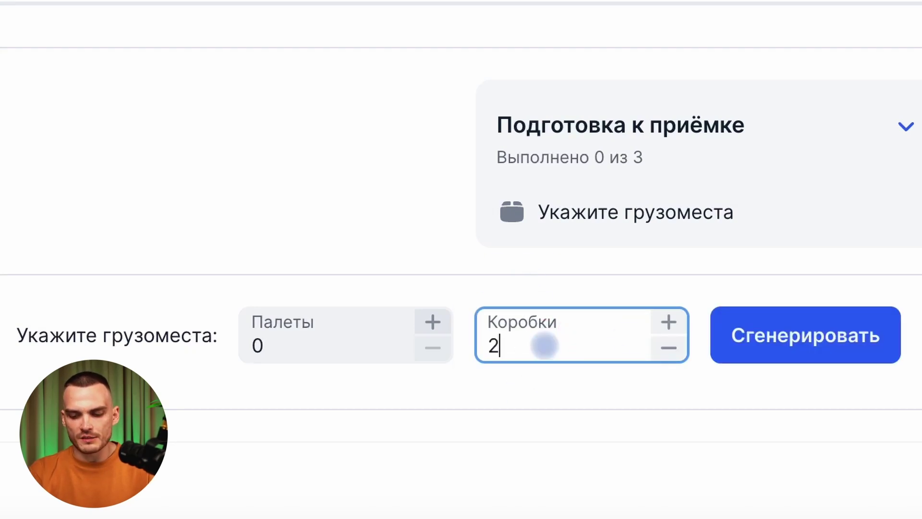
pyautogui.click(790, 332)
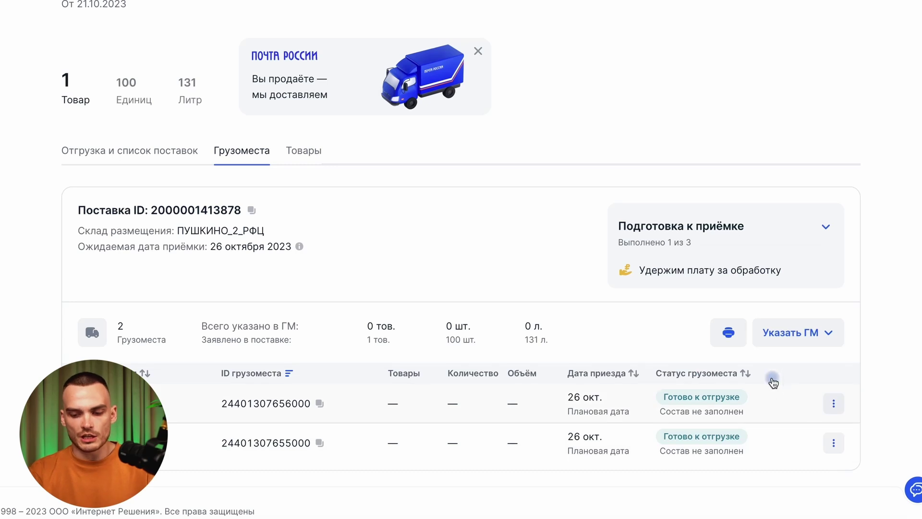
# - Download the labels for the supply's cargo units and preview both label PDFs
pyautogui.click(728, 323)
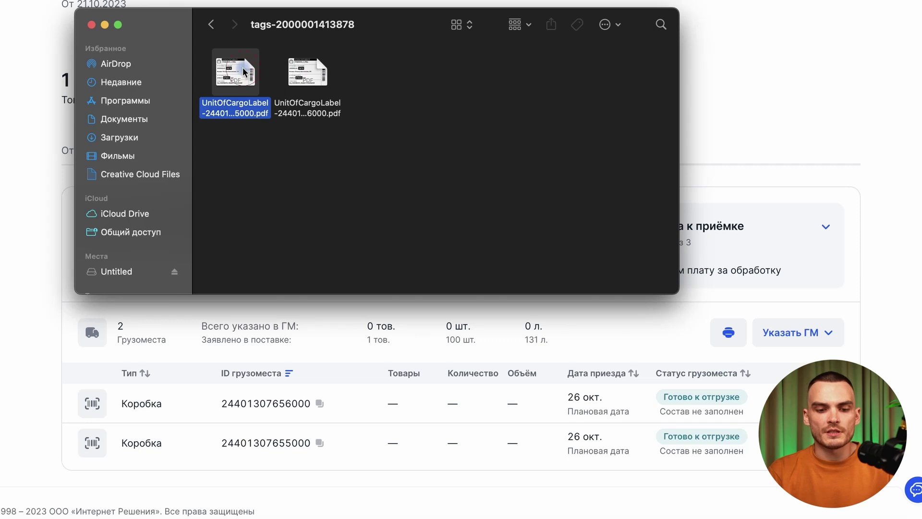
pyautogui.press('space')
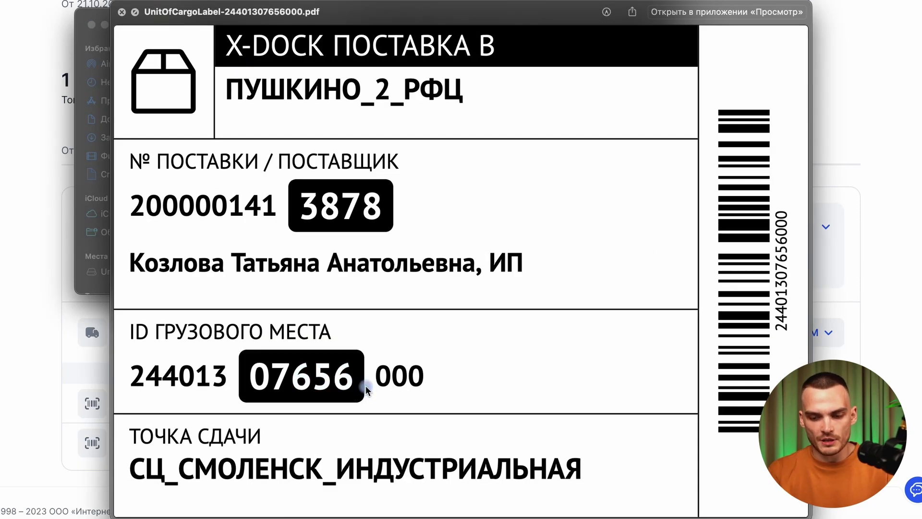
pyautogui.press('Down')
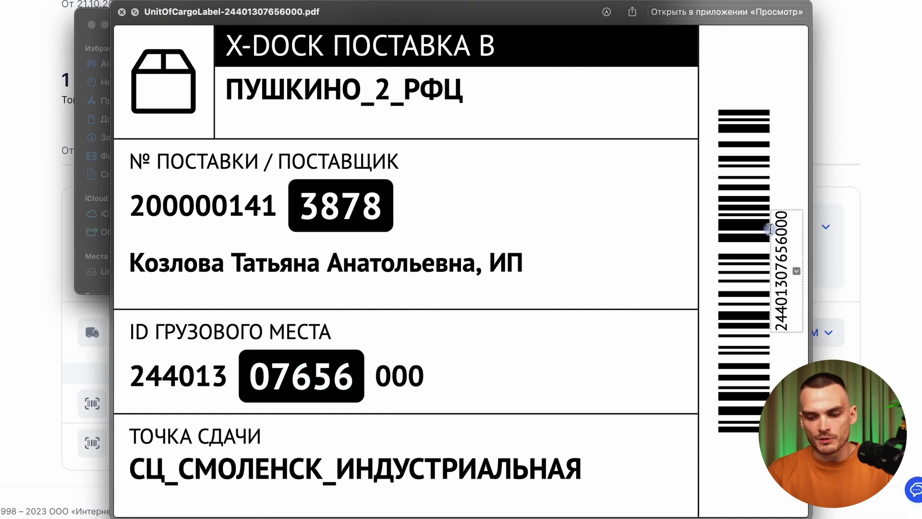
pyautogui.press('Up')
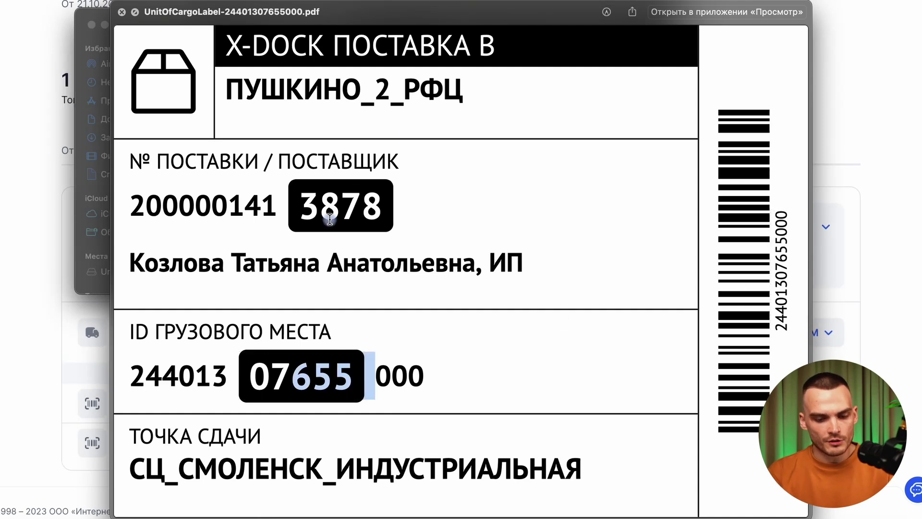
pyautogui.doubleClick(316, 382)
pyautogui.click(325, 376)
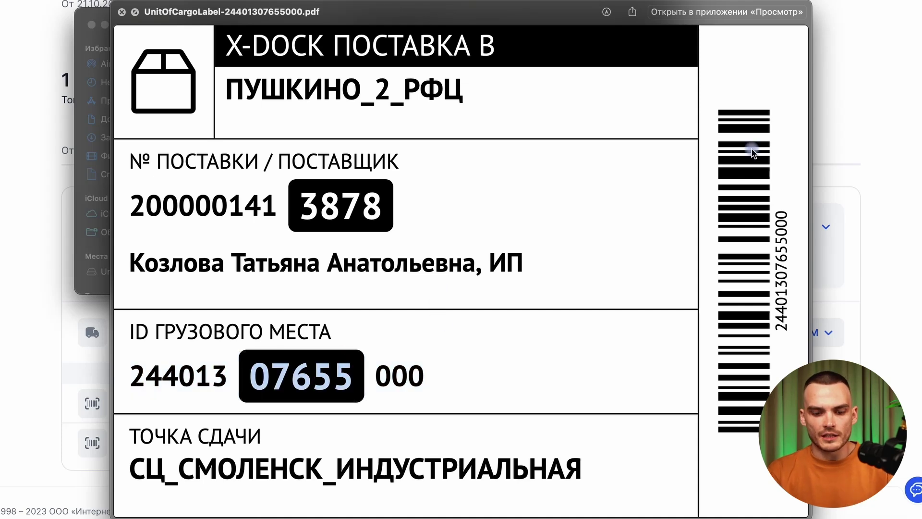
pyautogui.press('space')
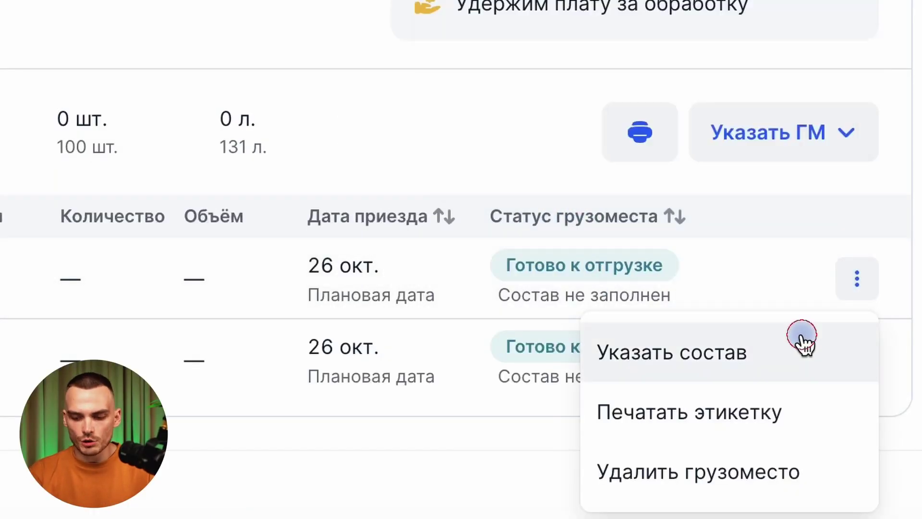
# - Specify 51 units of the interactive fish toy as the first box's contents and save them
pyautogui.click(802, 342)
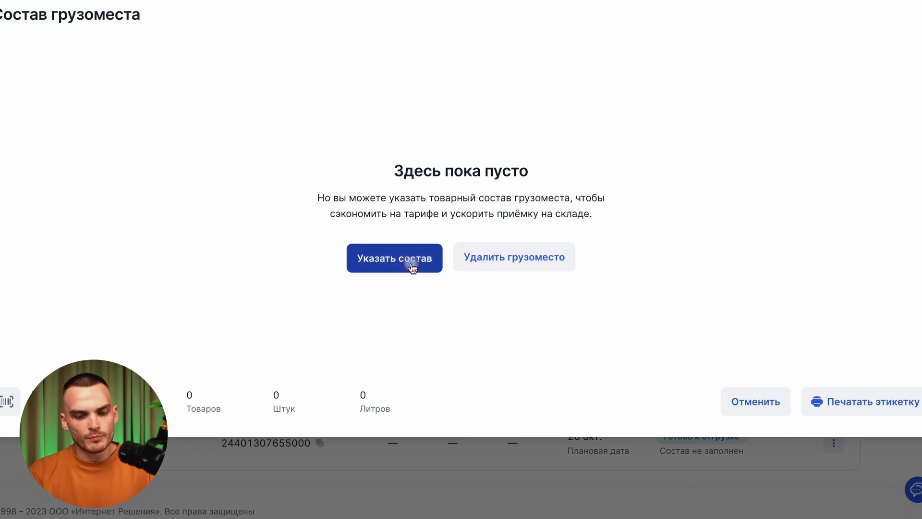
pyautogui.click(412, 266)
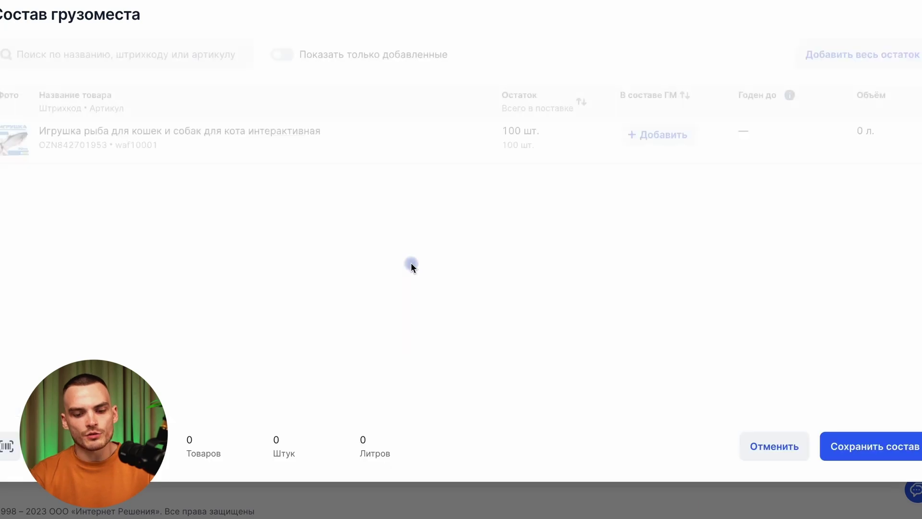
pyautogui.click(648, 138)
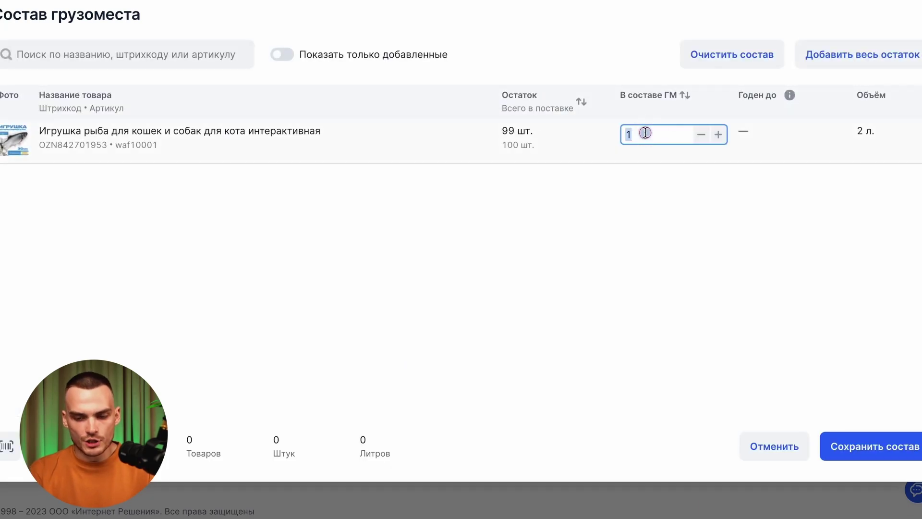
pyautogui.click(841, 449)
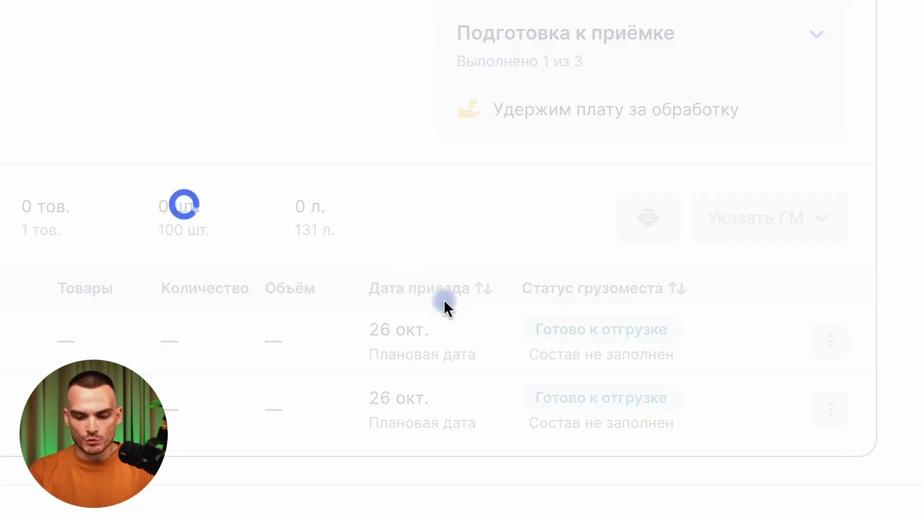
pyautogui.moveTo(449, 307)
pyautogui.click(831, 409)
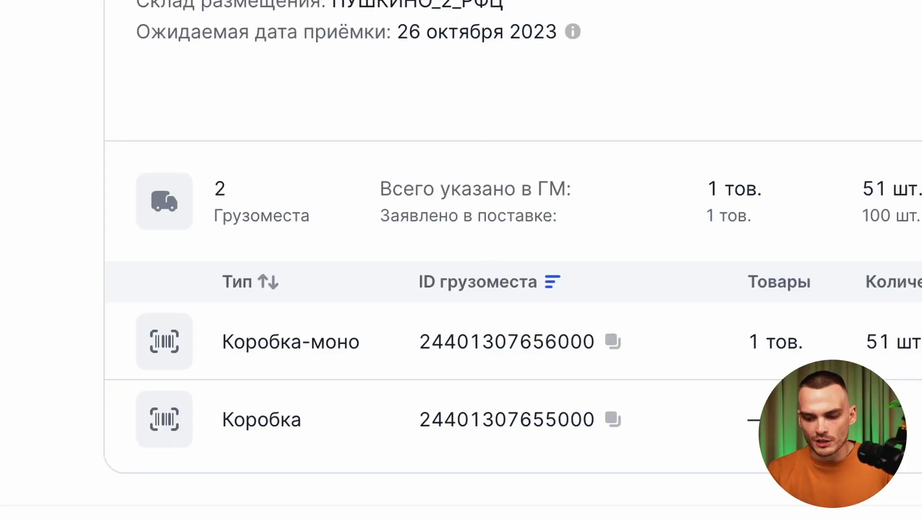
pyautogui.moveTo(124, 246)
pyautogui.mouseDown()
pyautogui.moveTo(123, 457)
pyautogui.moveTo(377, 290)
pyautogui.mouseUp()
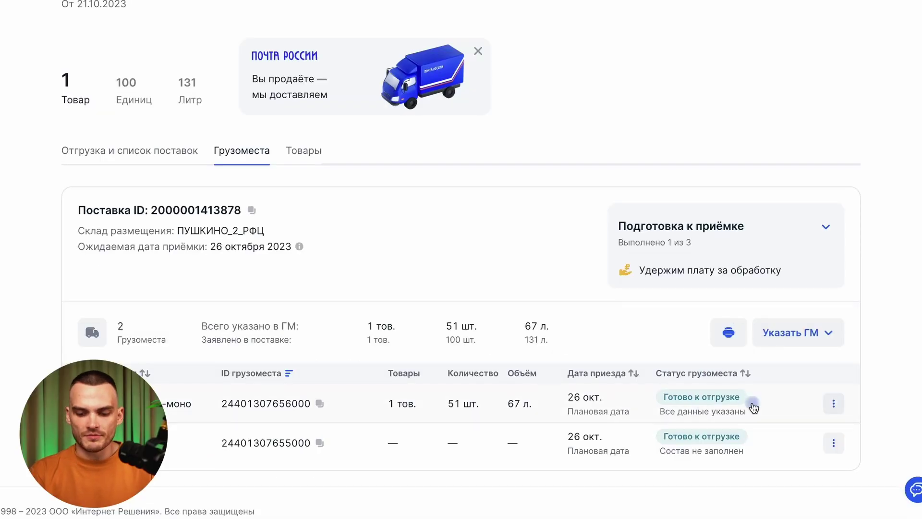
# - Specify 49 units of the interactive fish toy as the second box's contents and save them
pyautogui.click(834, 444)
pyautogui.click(765, 352)
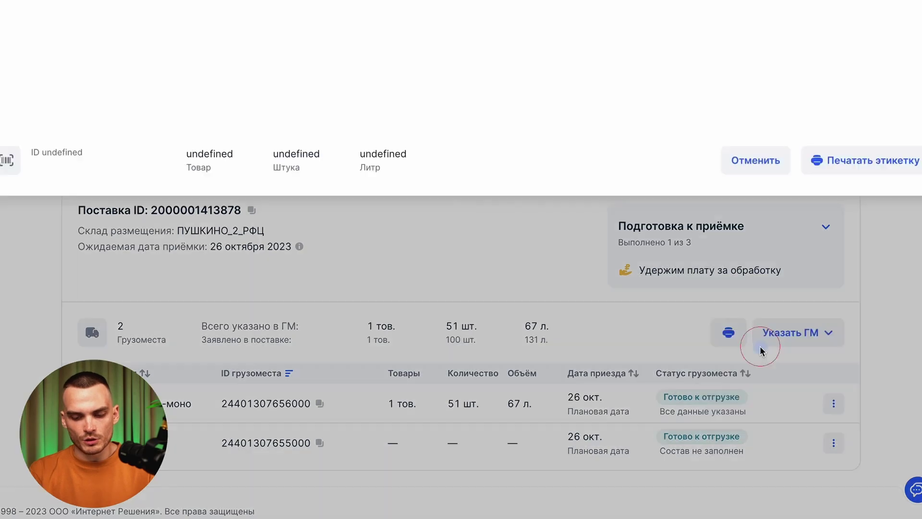
pyautogui.click(429, 244)
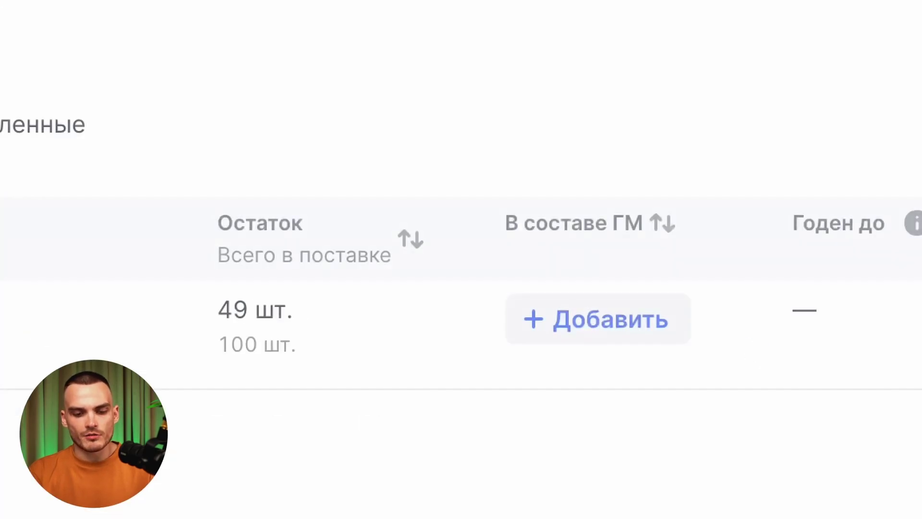
pyautogui.click(570, 322)
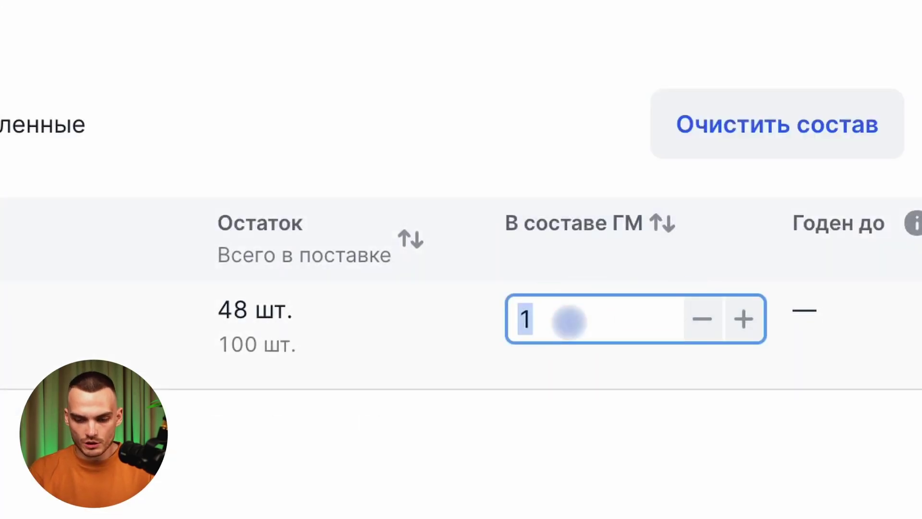
pyautogui.write('49')
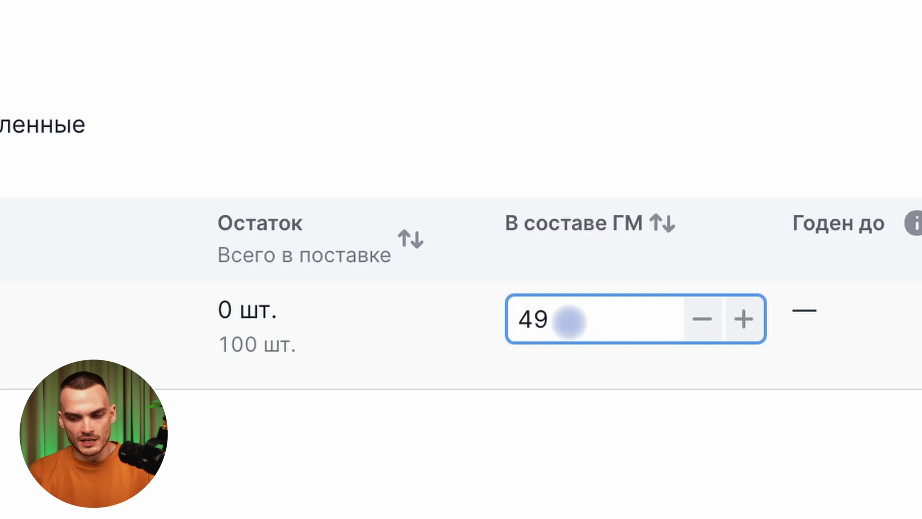
pyautogui.tripleClick(245, 308)
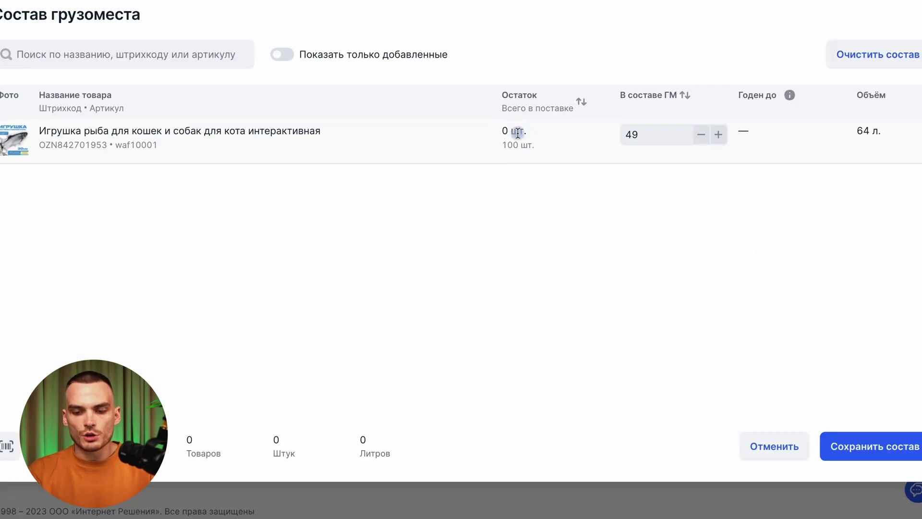
pyautogui.click(883, 445)
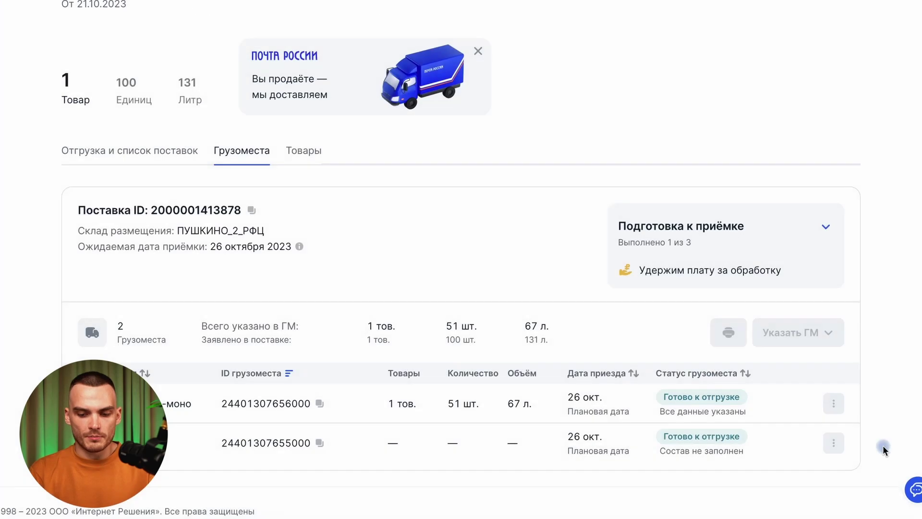
pyautogui.click(596, 289)
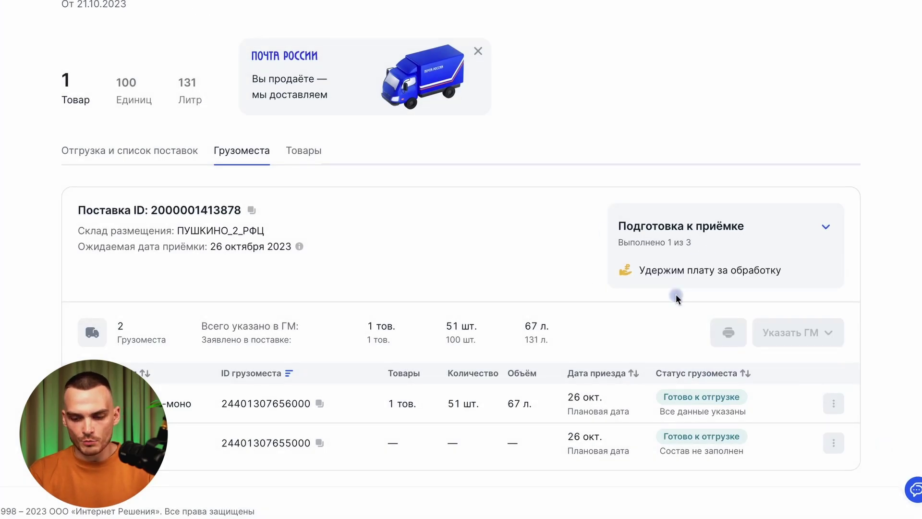
pyautogui.click(699, 234)
pyautogui.click(695, 219)
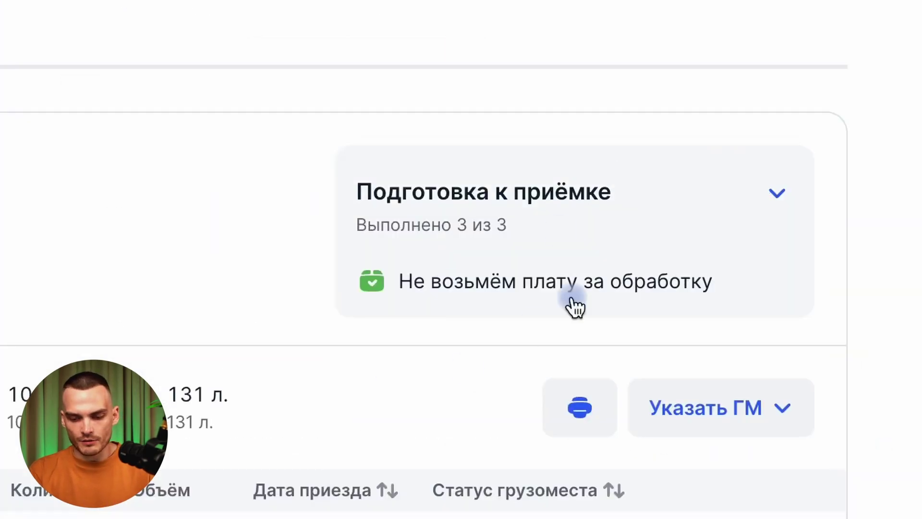
pyautogui.moveTo(390, 303)
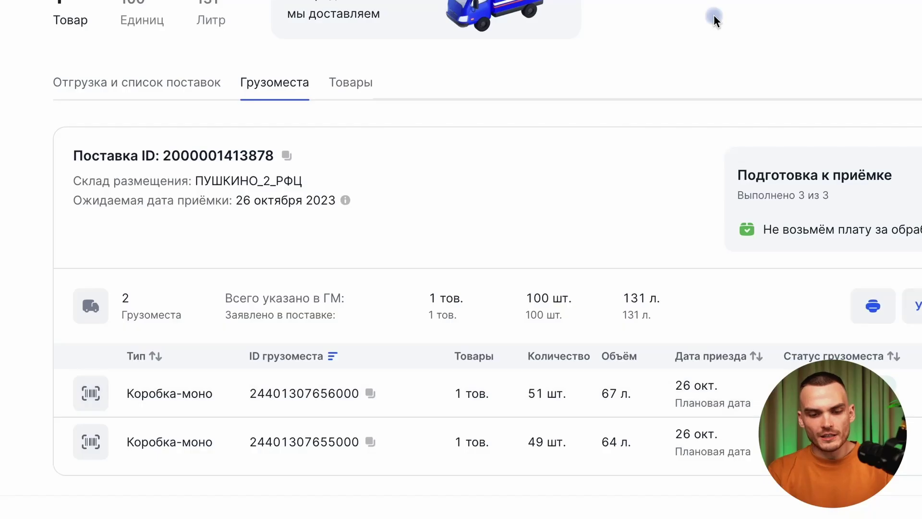
# - Return to the request's shipment and supply list, and review the supply's status and the shipping conditions
pyautogui.scroll(3, 714, 16)
pyautogui.click(185, 238)
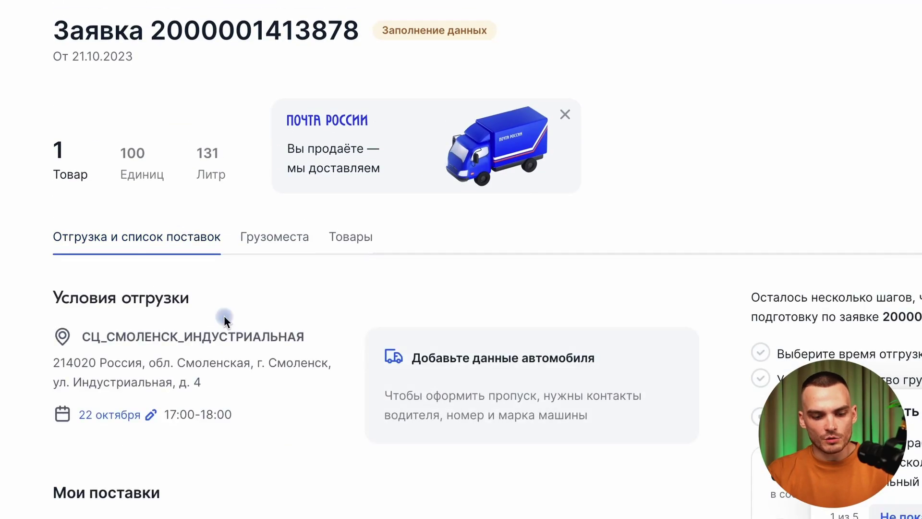
pyautogui.scroll(-10, 224, 317)
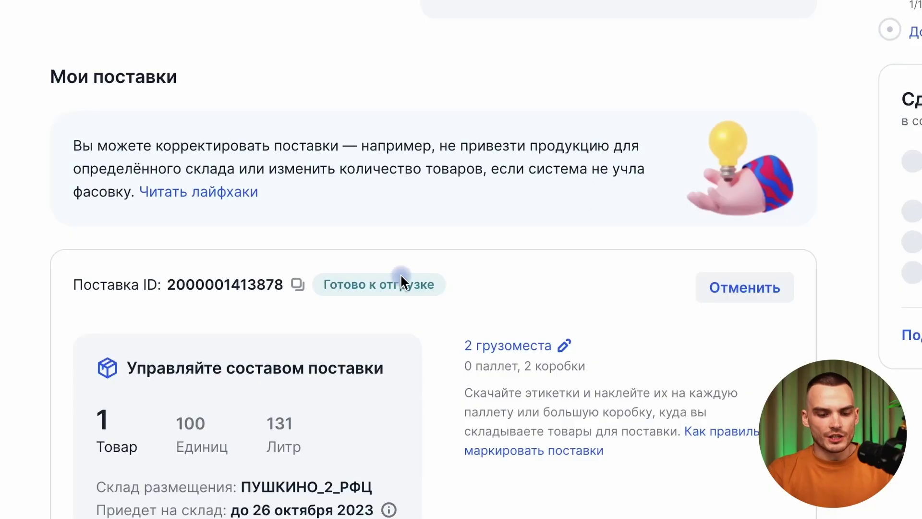
pyautogui.scroll(-2, 360, 302)
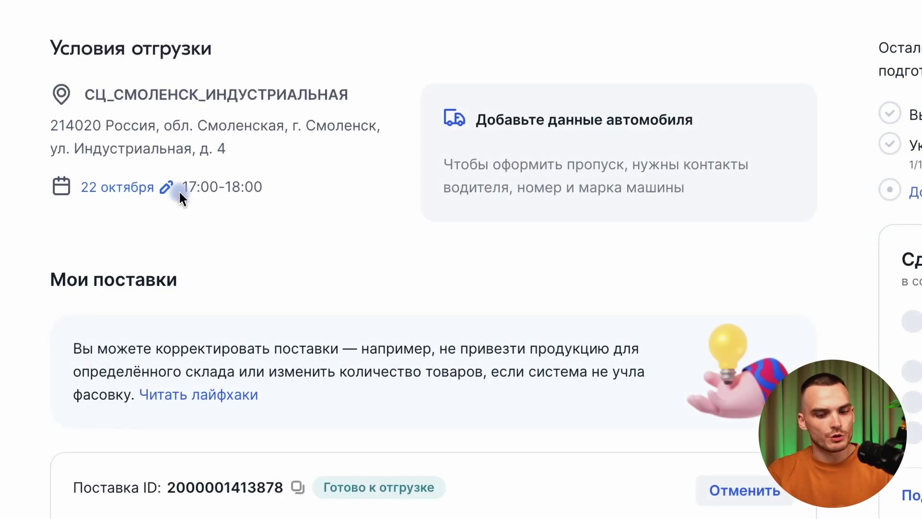
pyautogui.scroll(3, 216, 147)
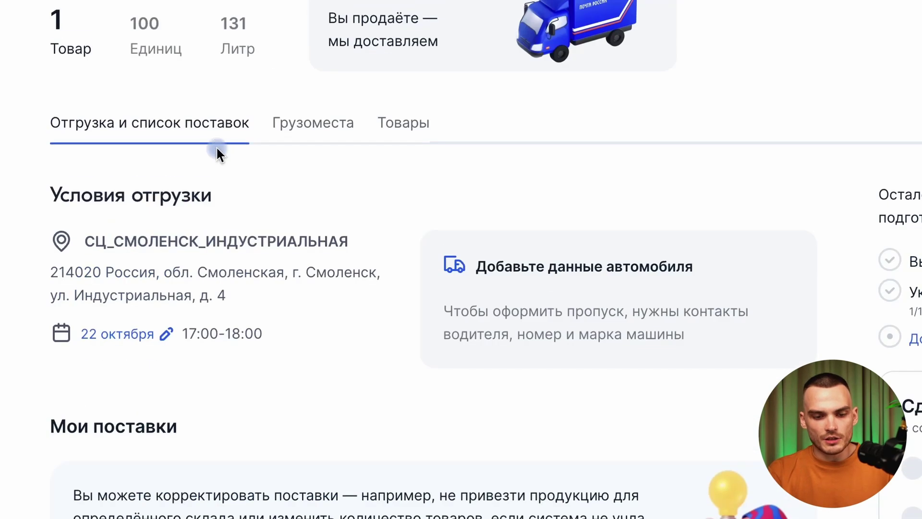
# - Add the vehicle's registration number, model "гольф", the driver's name and phone number, and check the request's readiness for shipment
pyautogui.click(648, 299)
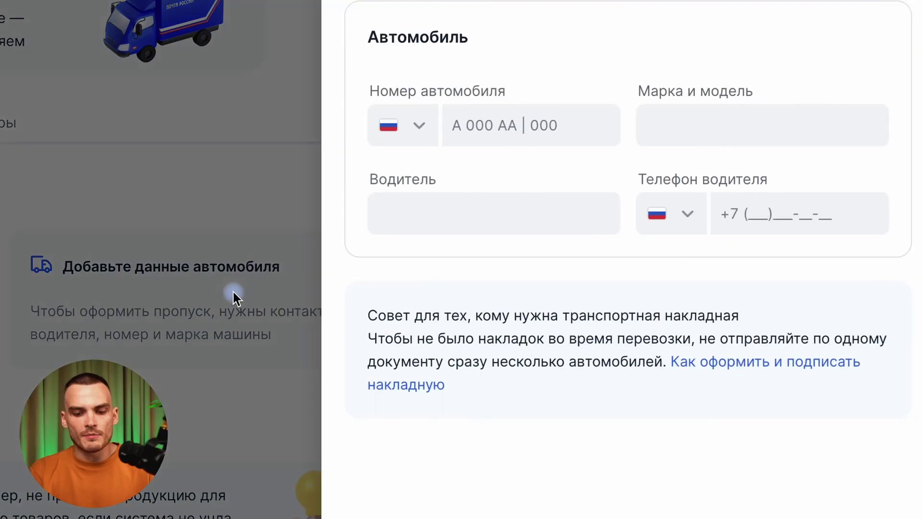
pyautogui.click(506, 121)
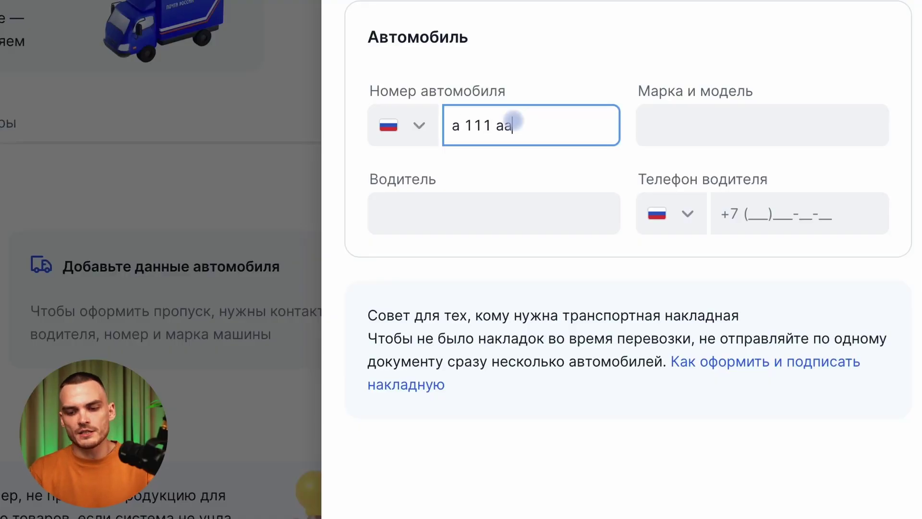
pyautogui.click(710, 110)
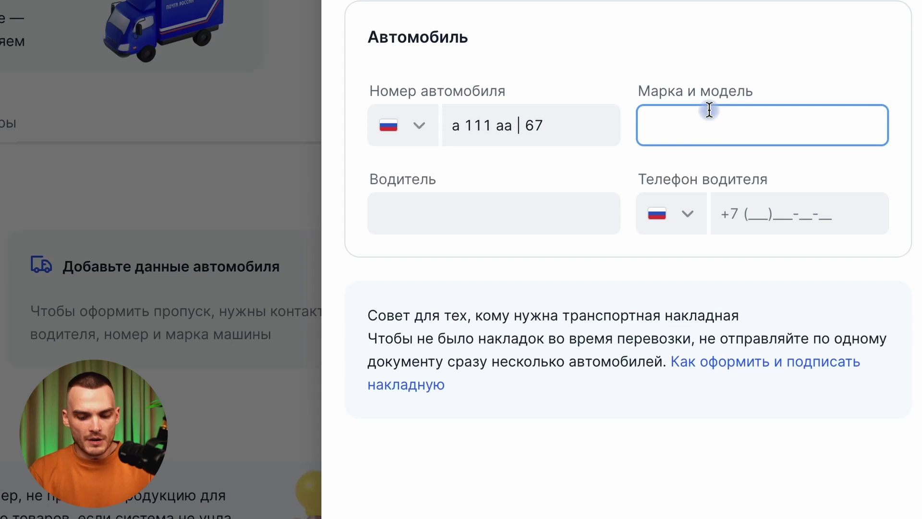
pyautogui.click(543, 213)
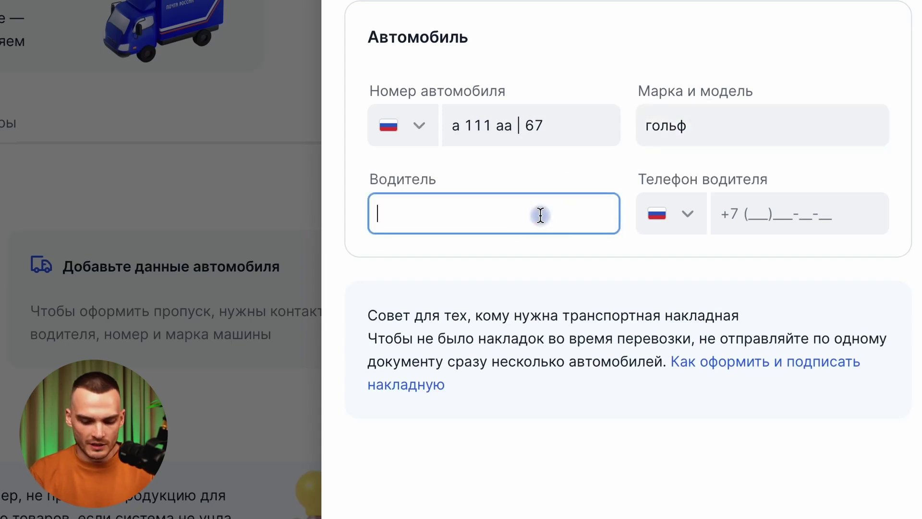
pyautogui.write('Роман7')
pyautogui.press('BackSpace')
pyautogui.click(730, 211)
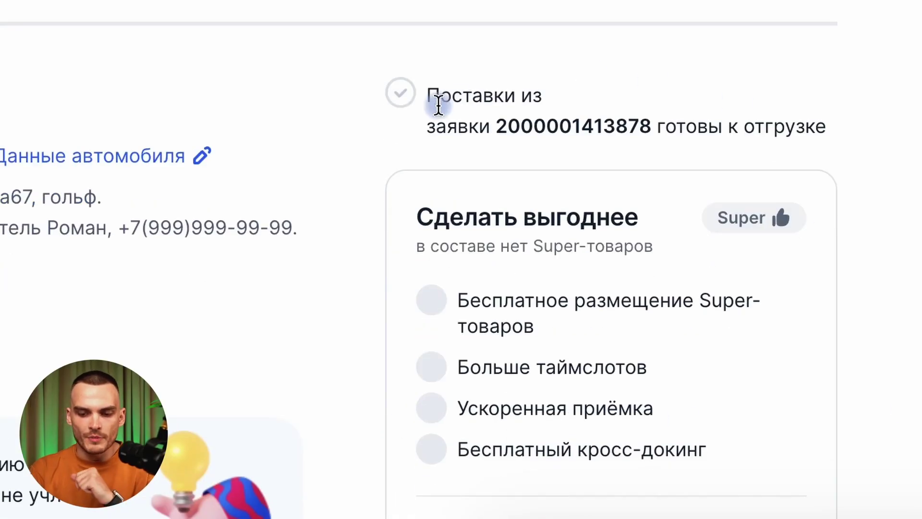
pyautogui.moveTo(438, 103); pyautogui.dragTo(854, 123)
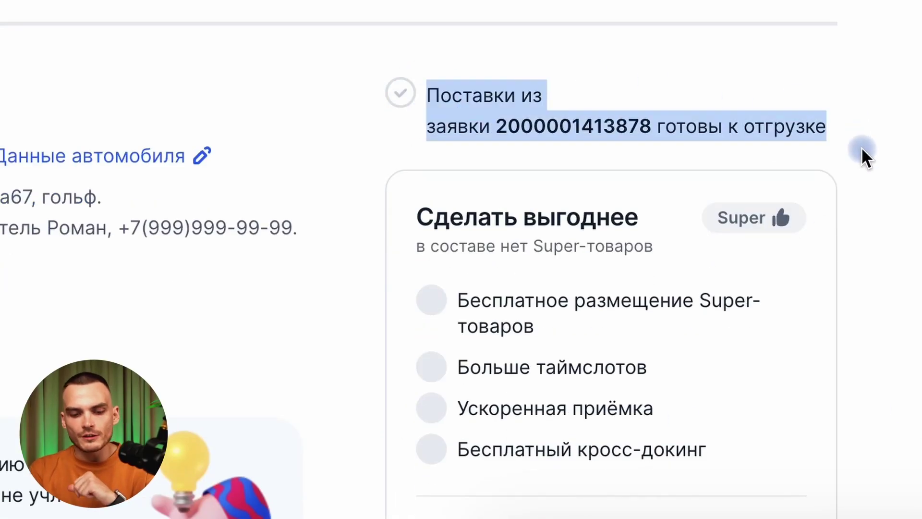
pyautogui.click(255, 212)
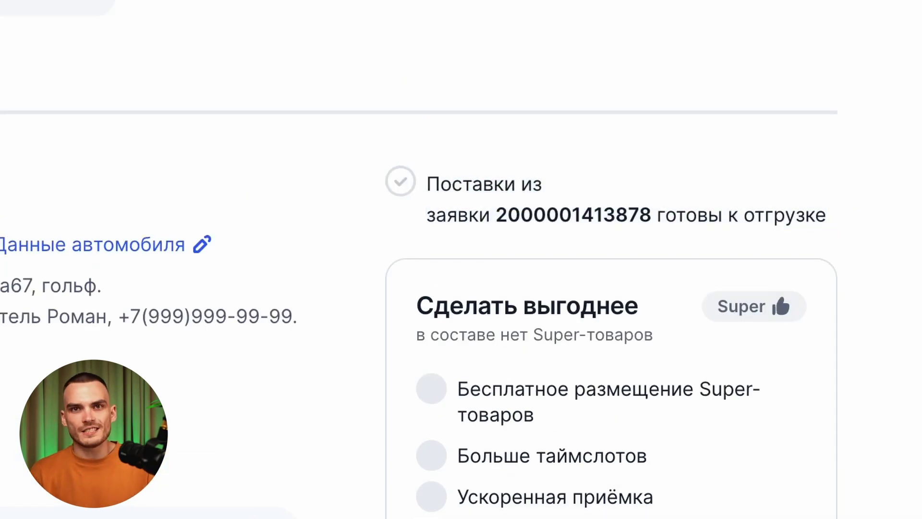
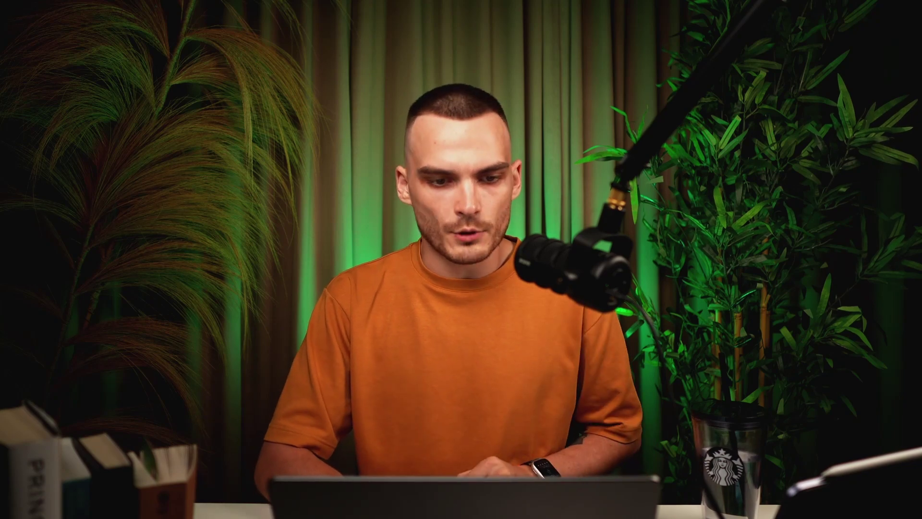
# - Go to the FBO supply requests and open the list of own warehouses (Собственные склады)
pyautogui.click(325, 136)
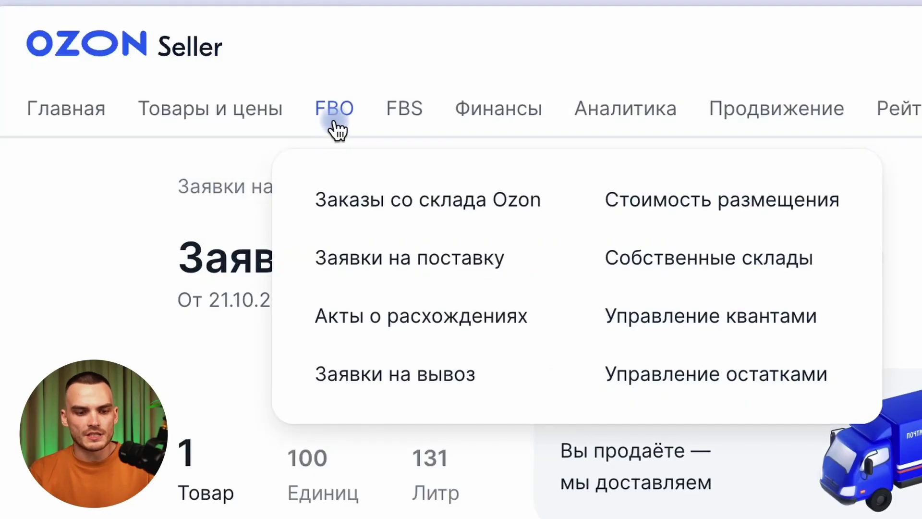
pyautogui.click(417, 274)
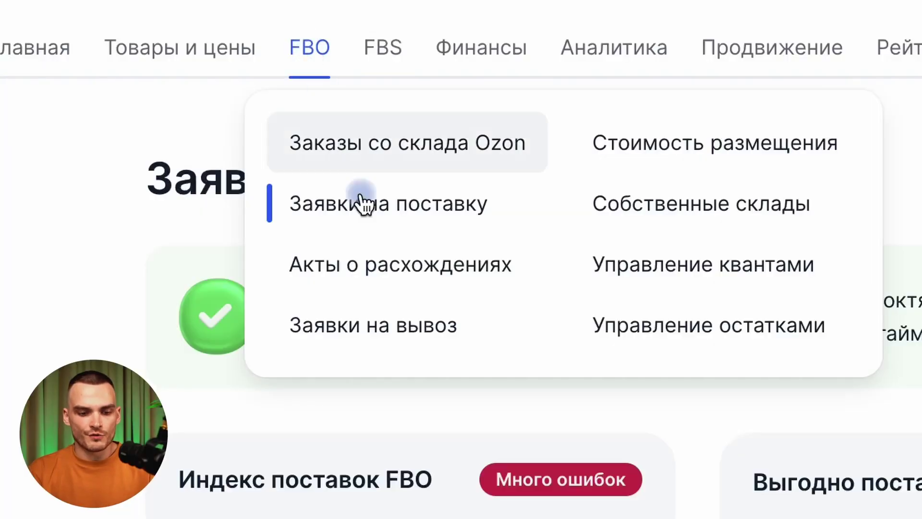
pyautogui.click(715, 197)
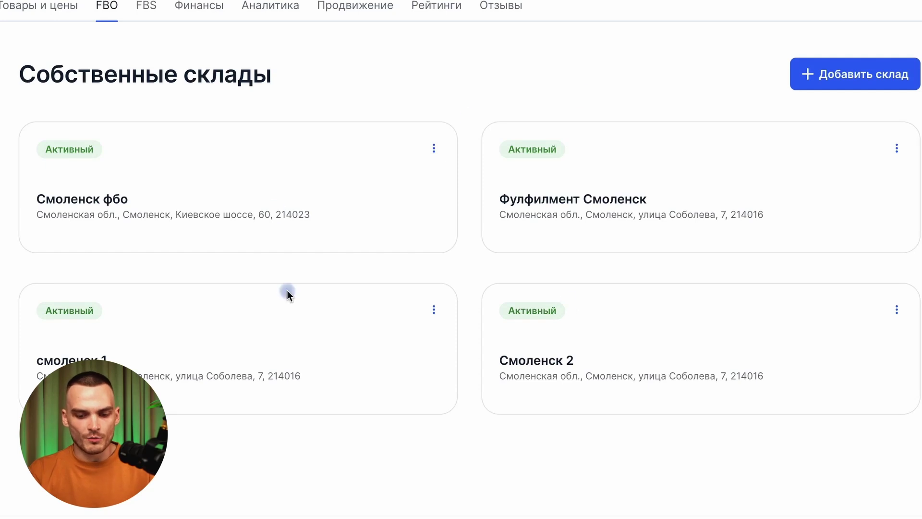
# - Start a new own warehouse named "Фулфилмент Смл" and fill in its address from the suggestions
pyautogui.click(869, 77)
pyautogui.click(163, 169)
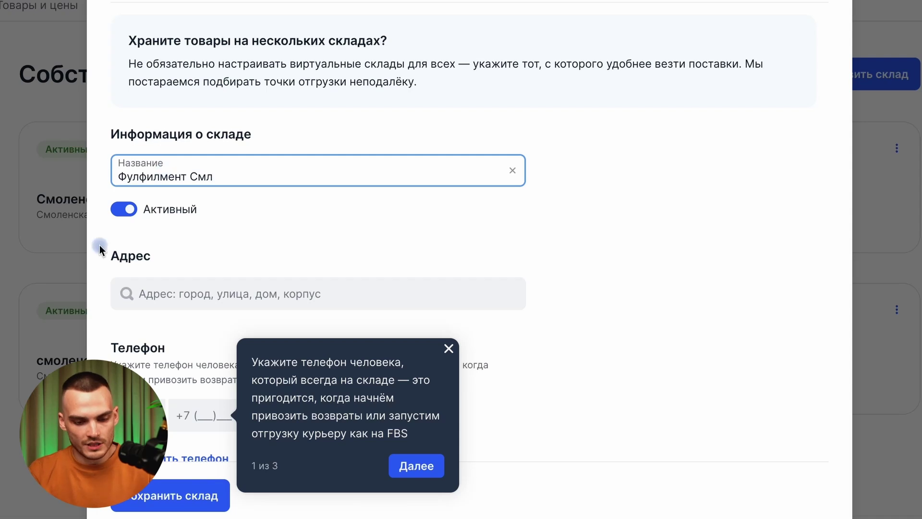
pyautogui.click(208, 295)
pyautogui.write('Смоленск, Соболева 10')
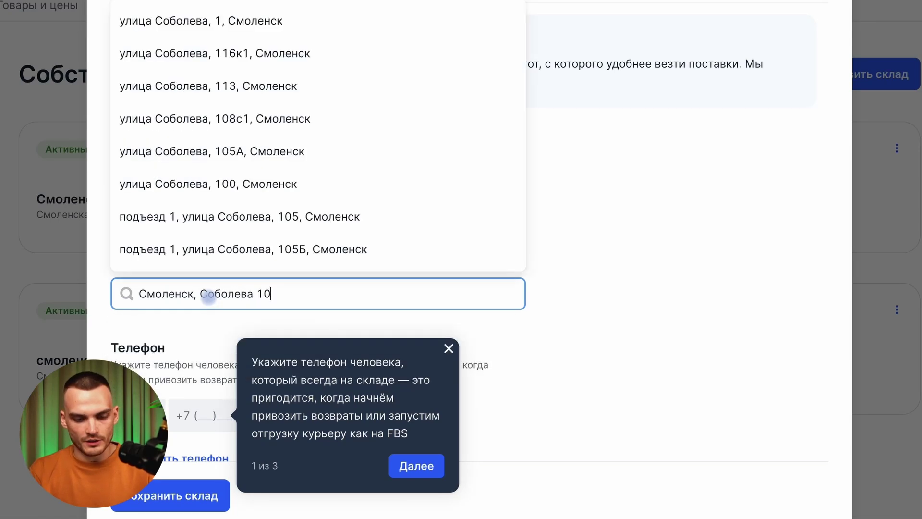
pyautogui.click(319, 34)
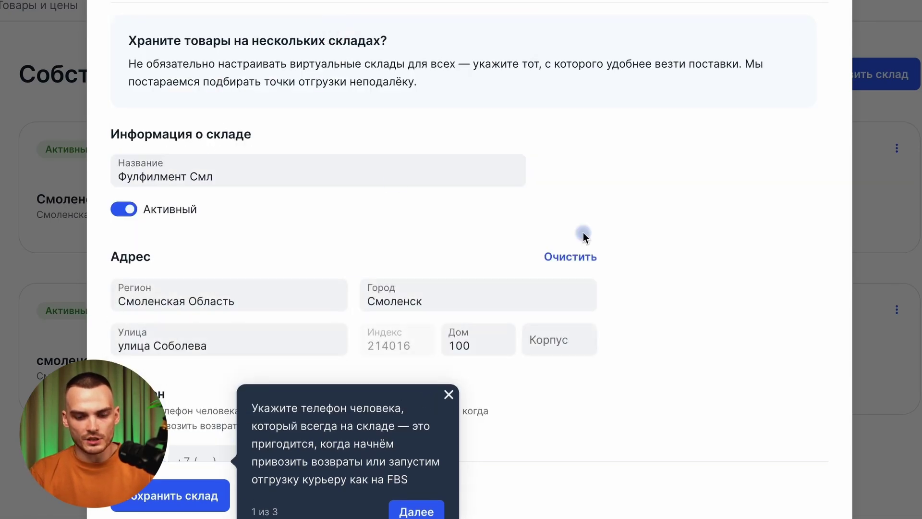
# - Dismiss the phone hint and enter the warehouse contact's phone number
pyautogui.scroll(-3, 503, 323)
pyautogui.click(437, 264)
pyautogui.click(203, 327)
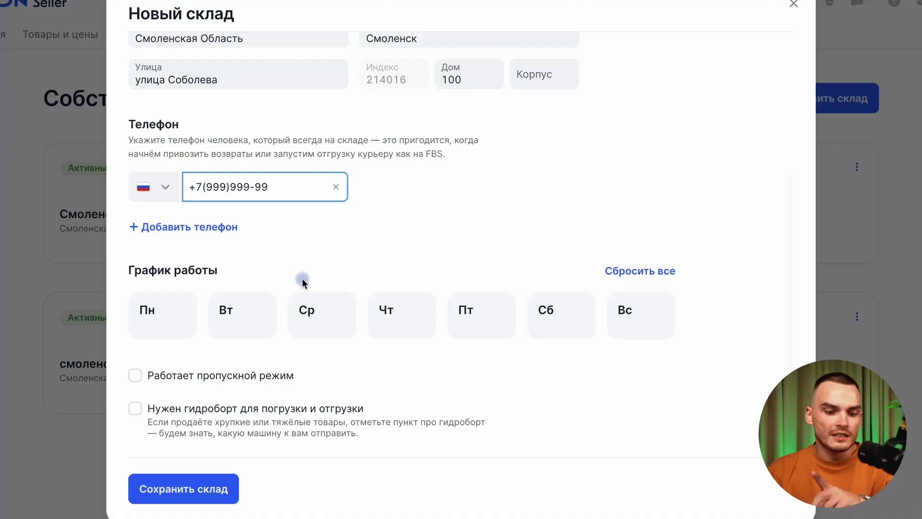
# - Set the warehouse's Monday working hours to 1:00-1:30
pyautogui.scroll(-2, 303, 281)
pyautogui.click(167, 202)
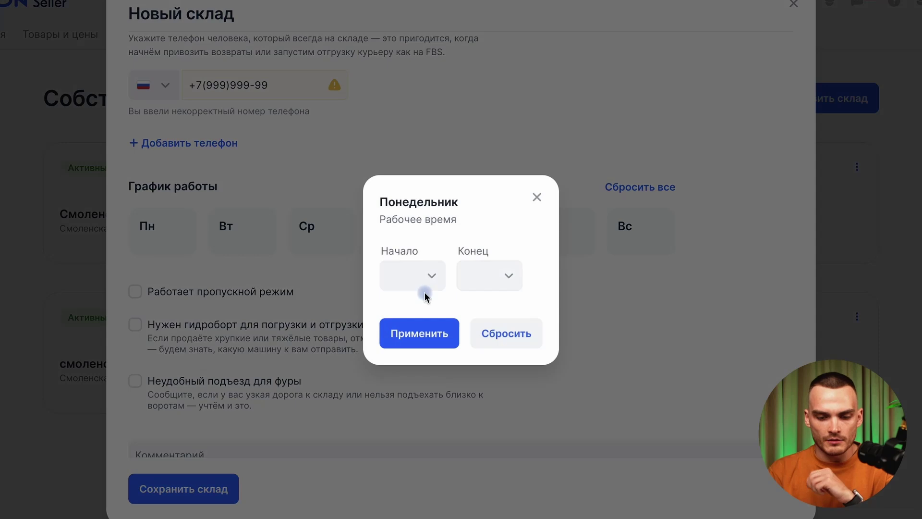
pyautogui.click(426, 284)
pyautogui.click(411, 377)
pyautogui.click(487, 288)
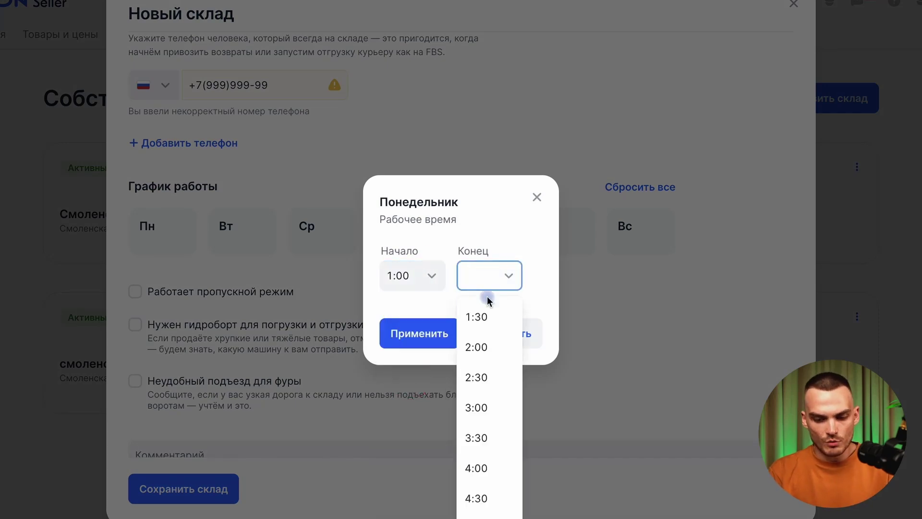
pyautogui.click(495, 321)
pyautogui.click(408, 331)
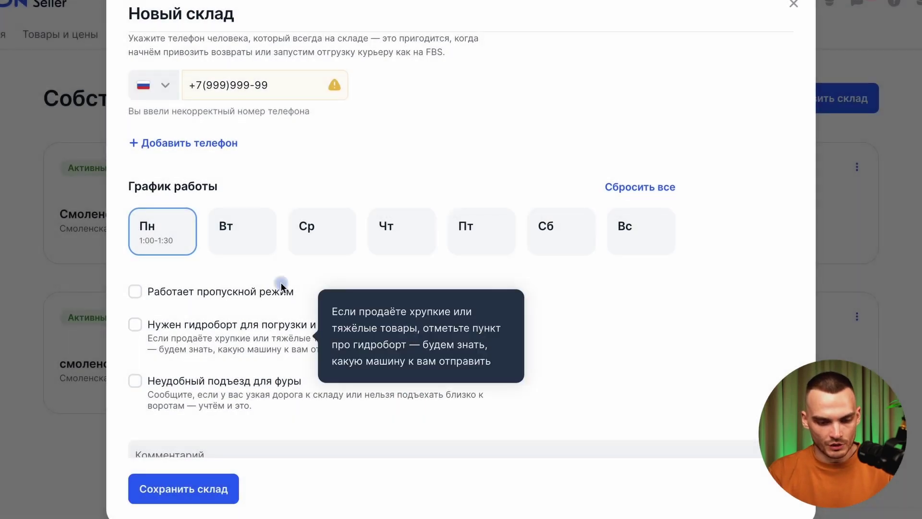
# - Set the warehouse's Tuesday working hours to 0:30-3:30
pyautogui.click(256, 237)
pyautogui.click(435, 277)
pyautogui.click(423, 345)
pyautogui.click(481, 280)
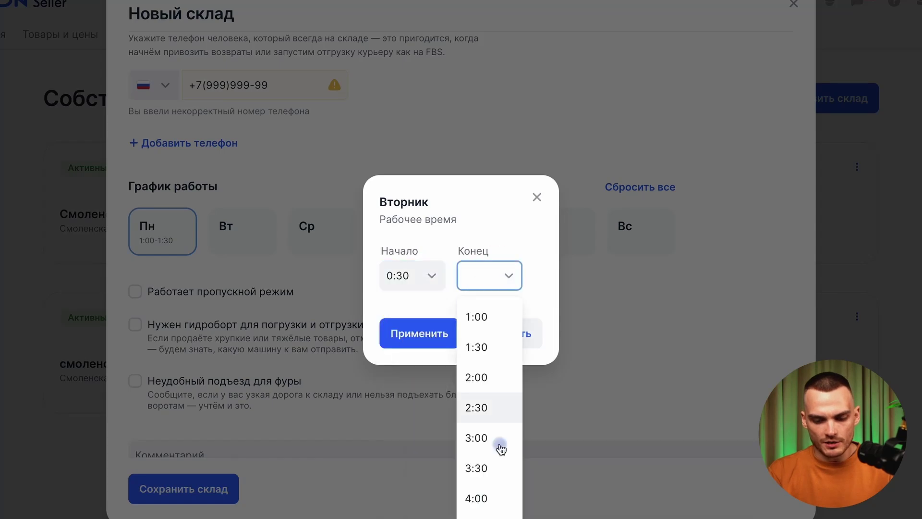
pyautogui.click(490, 466)
pyautogui.click(412, 333)
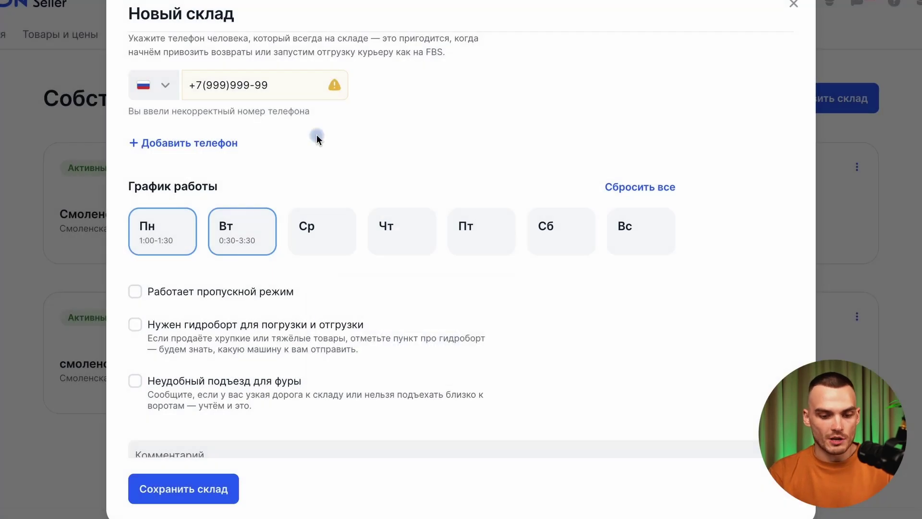
# - Leave the access options and comment empty, correct the contact's phone number and save the new warehouse
pyautogui.scroll(-2, 221, 255)
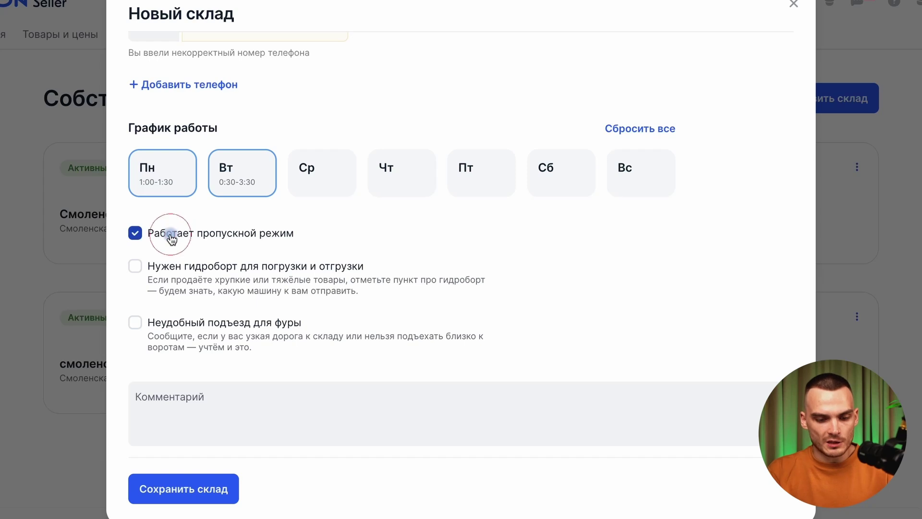
pyautogui.click(200, 420)
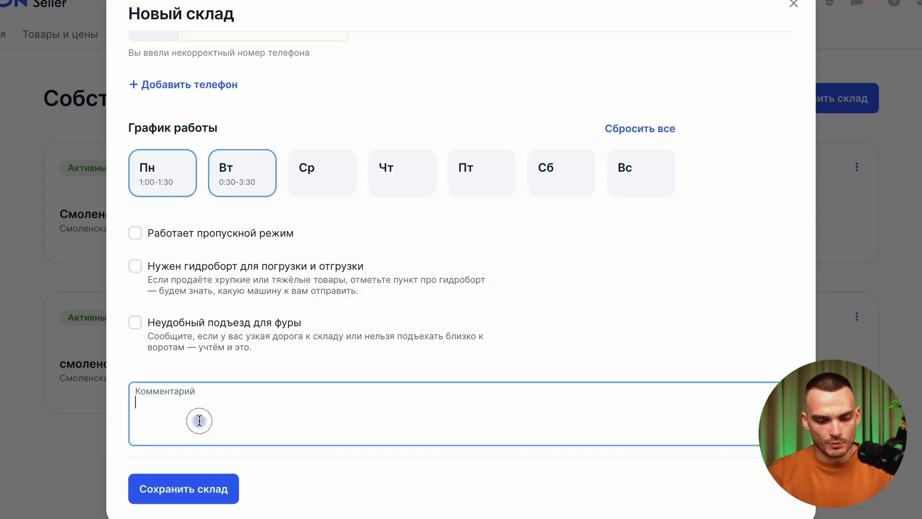
pyautogui.click(187, 490)
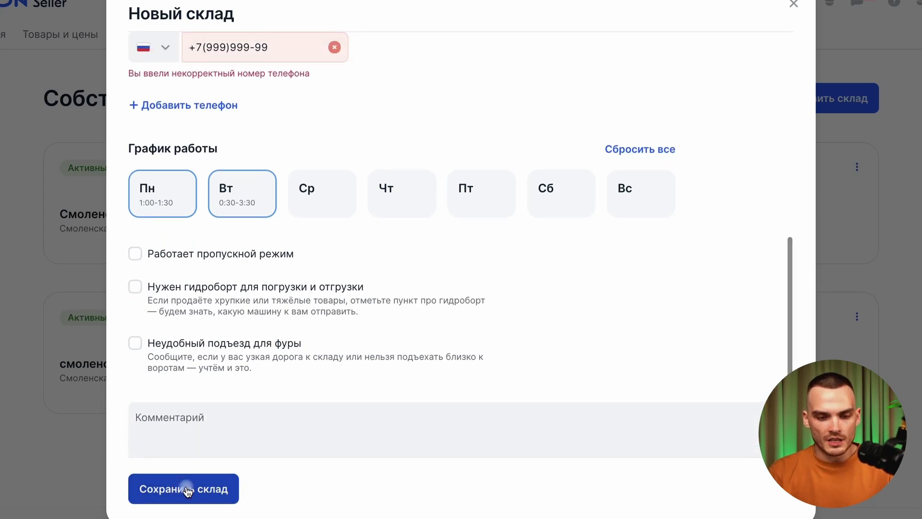
pyautogui.scroll(2, 279, 191)
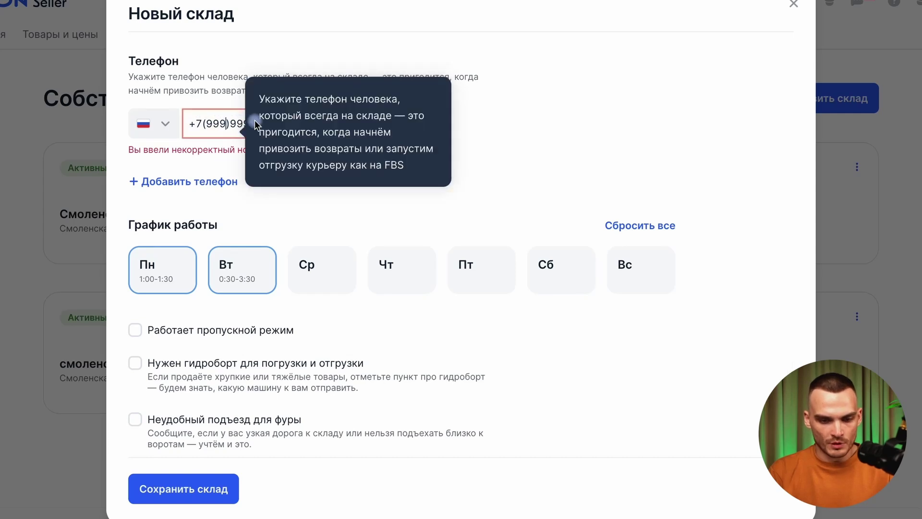
pyautogui.click(184, 483)
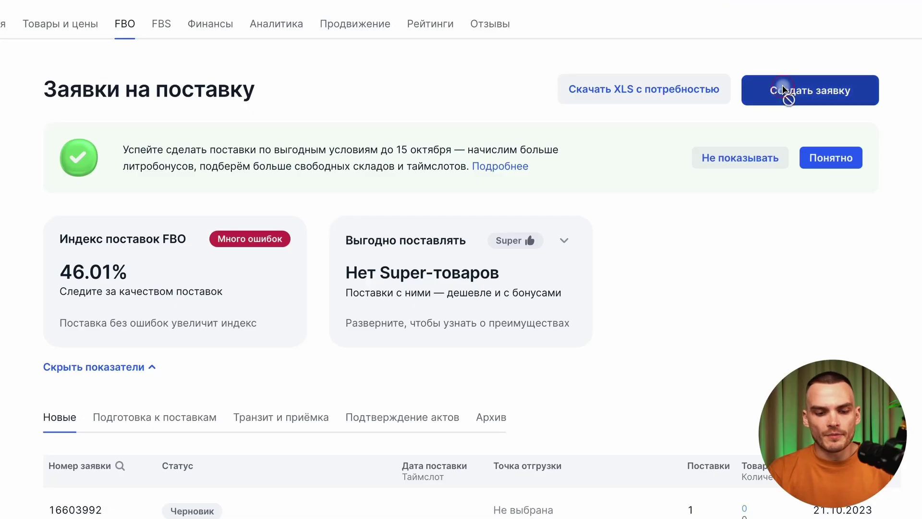
# - Create a new supply request and add the catnip product (waf10009) and the interactive fish toy (waf10001)
pyautogui.click(783, 90)
pyautogui.click(261, 202)
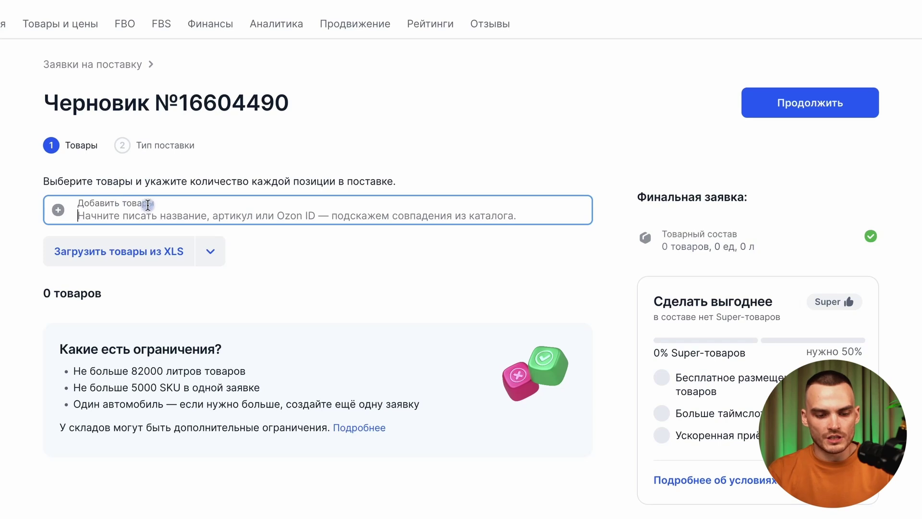
pyautogui.write('кошач')
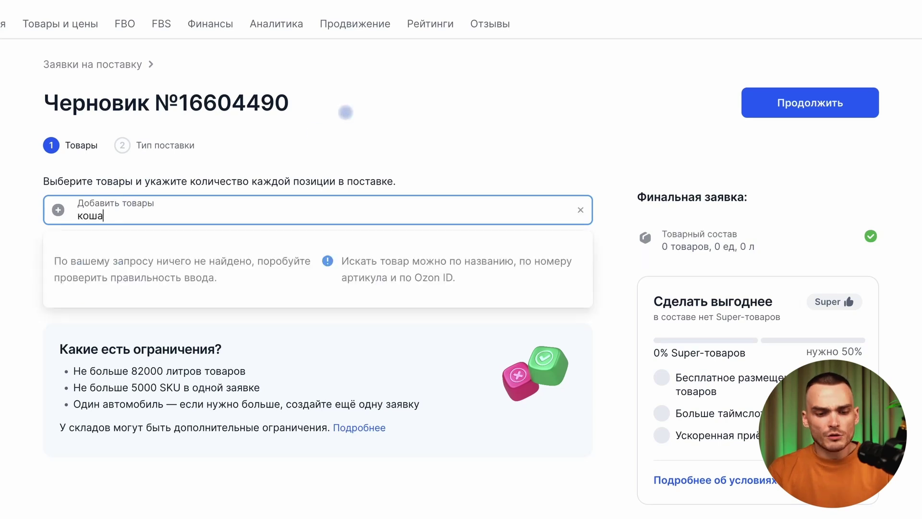
pyautogui.click(573, 297)
pyautogui.click(315, 214)
pyautogui.hotkey('ctrl', 'a')
pyautogui.write('игрушка')
pyautogui.click(573, 295)
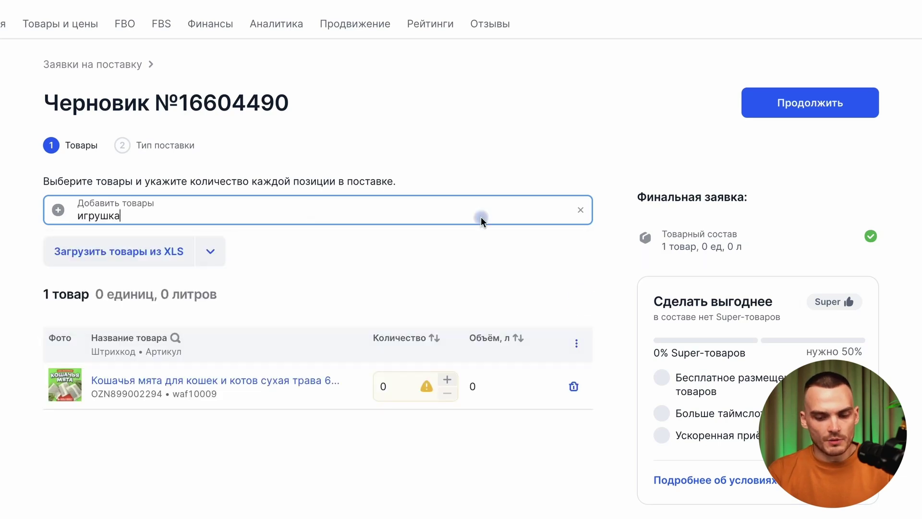
# - Set the quantity of both the catnip and the fish toy to 100 units and continue to the supply type
pyautogui.click(400, 383)
pyautogui.click(399, 434)
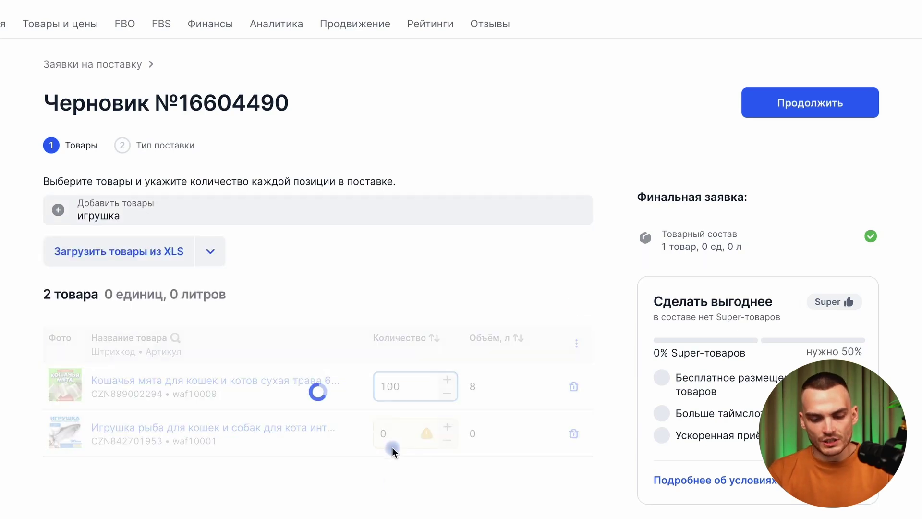
pyautogui.write('100')
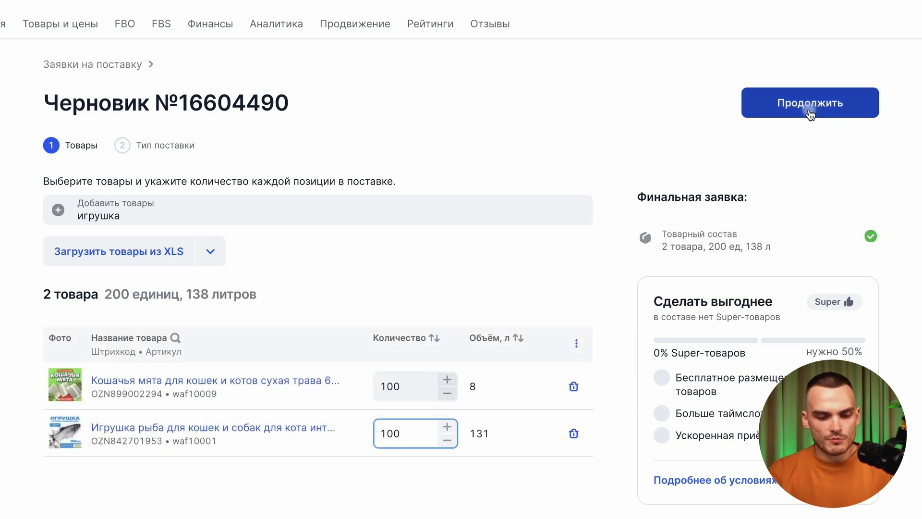
pyautogui.click(810, 114)
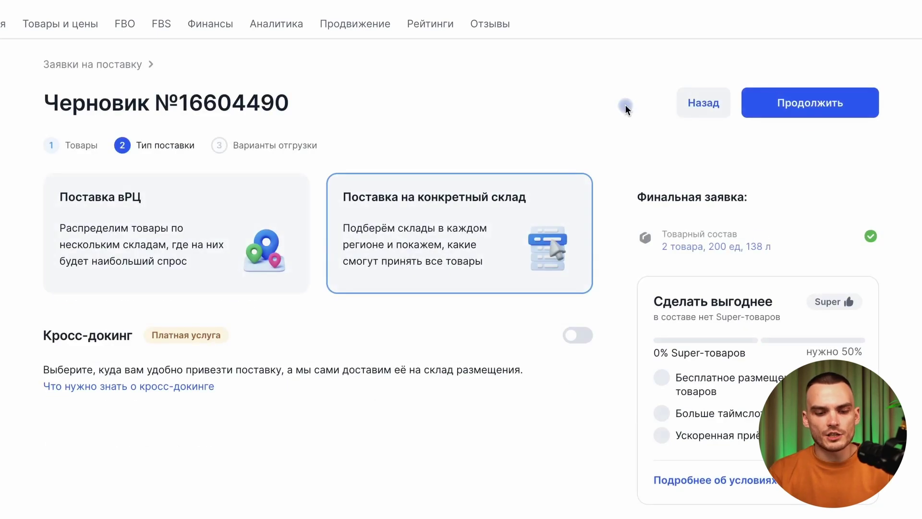
# - Choose the "Поставка вРЦ" supply type and set the delivery date range to 23.10.2023 – 25.10.2023
pyautogui.click(94, 222)
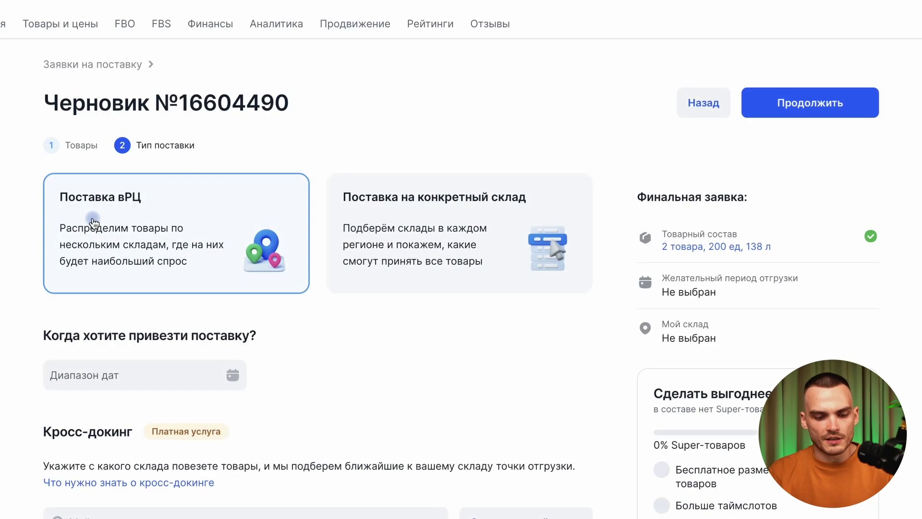
pyautogui.scroll(-3, 91, 219)
pyautogui.click(87, 234)
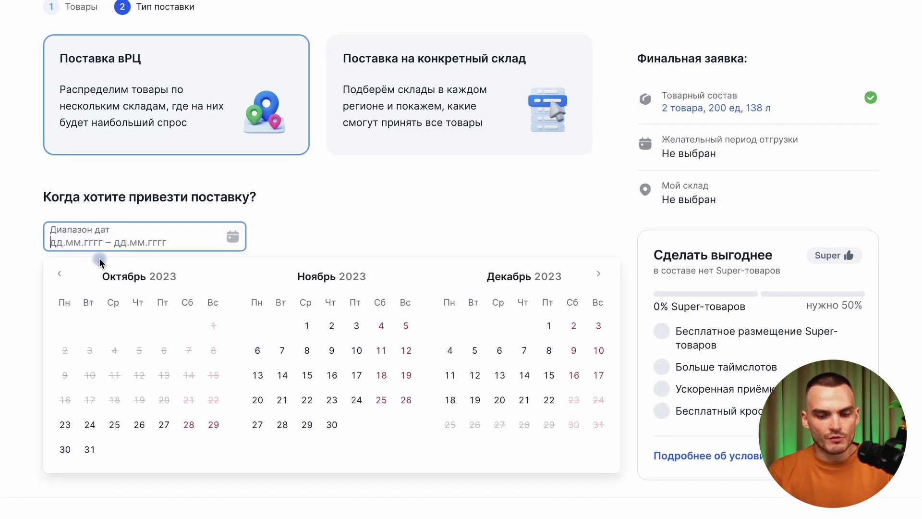
pyautogui.click(145, 211)
pyautogui.click(134, 240)
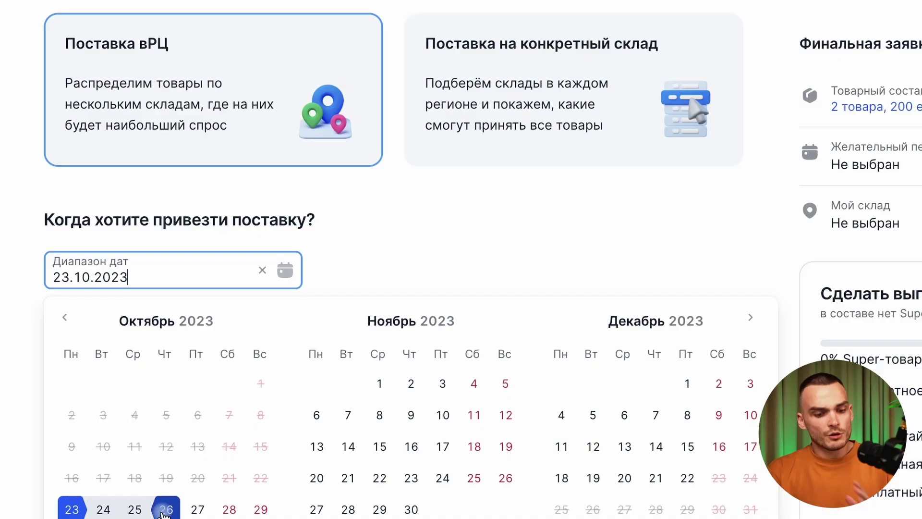
pyautogui.click(132, 505)
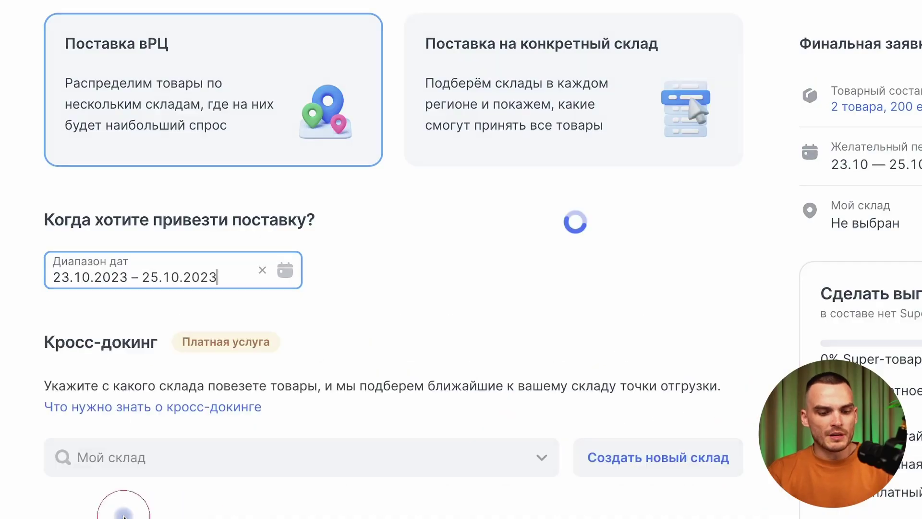
# - Select "Смоленск фбо" as the own warehouse for cross-docking and continue to submit the supply request
pyautogui.click(354, 457)
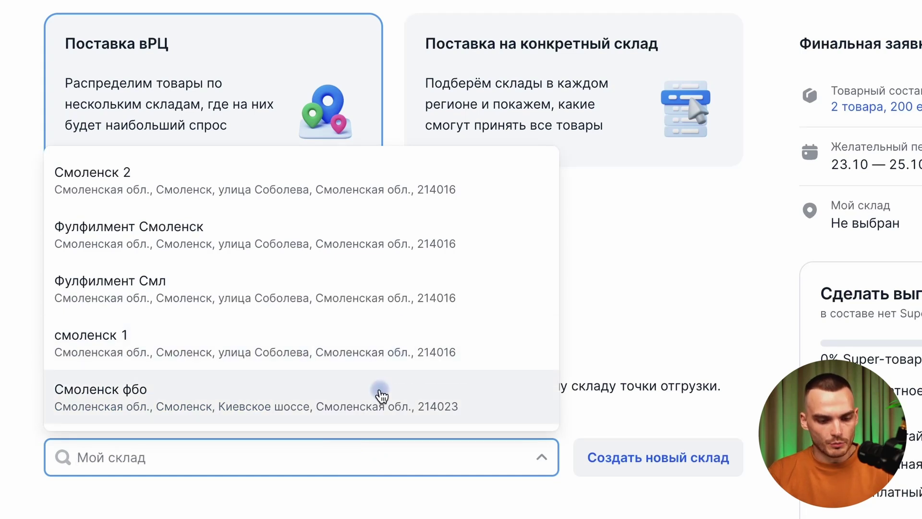
pyautogui.click(374, 410)
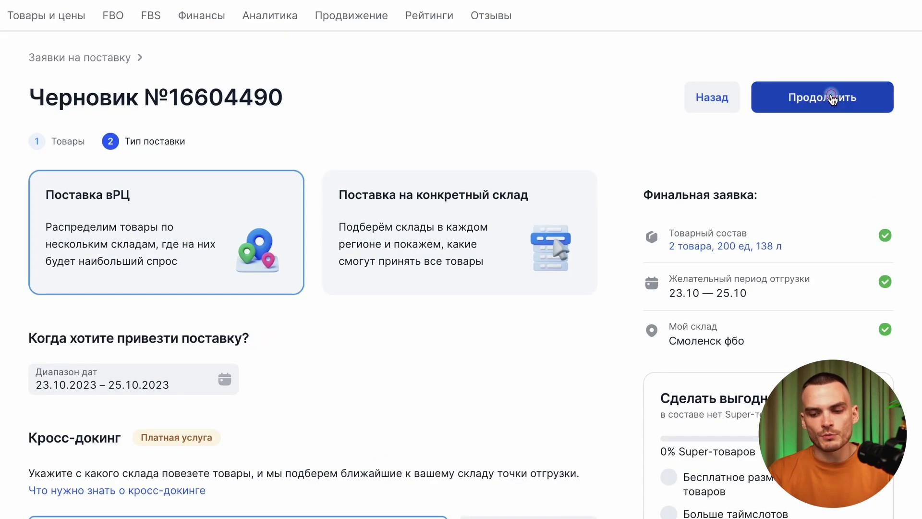
pyautogui.click(831, 97)
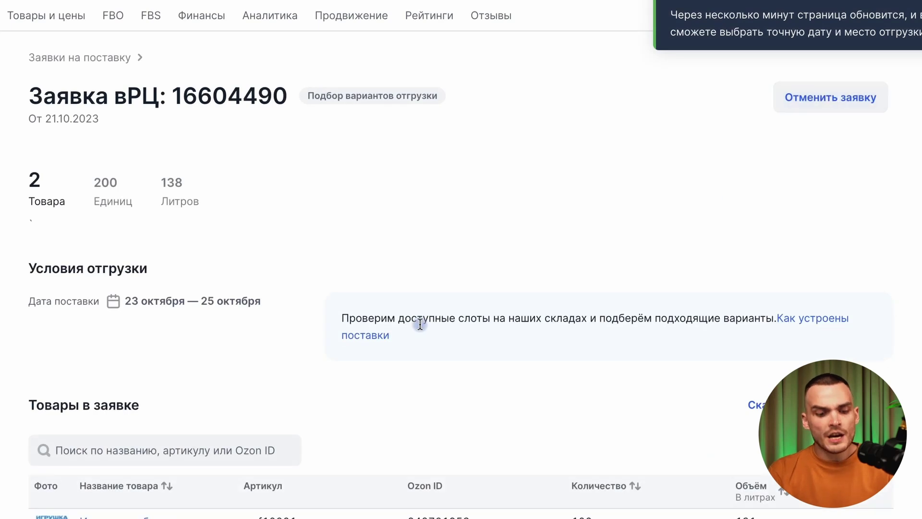
# - Reload the request page and open the 23 октября shipment option for СЦ_СМОЛЕНСК_ИНДУСТРИАЛЬНАЯ
pyautogui.scroll(-3, 420, 324)
pyautogui.scroll(3, 563, 103)
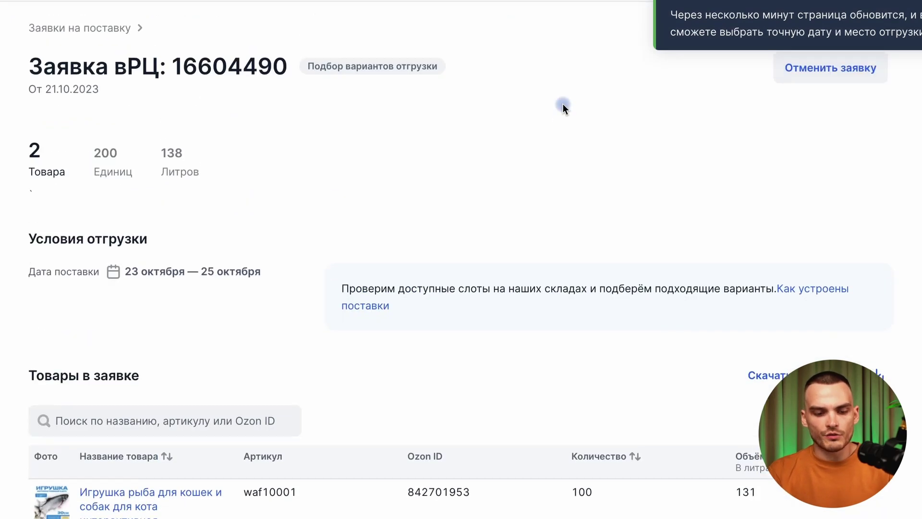
pyautogui.tripleClick(370, 103)
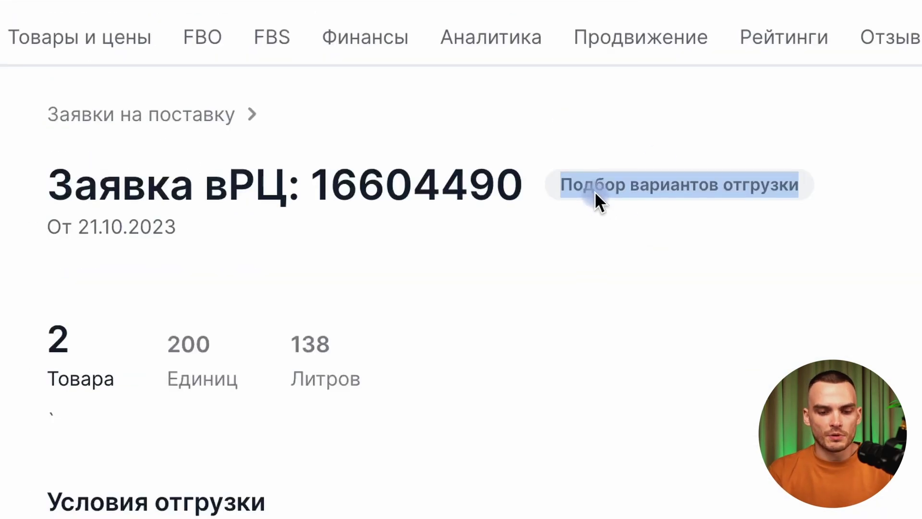
pyautogui.click(864, 226)
pyautogui.press('super+r')
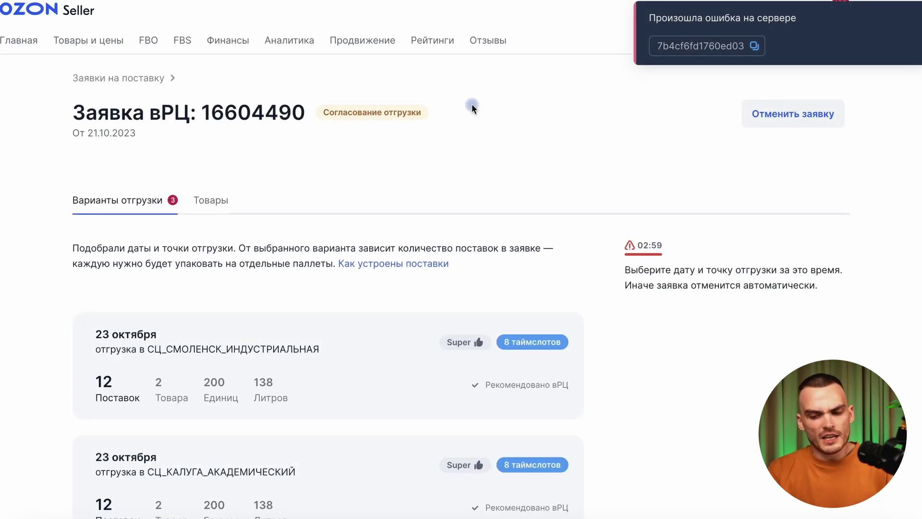
pyautogui.scroll(-2, 473, 107)
pyautogui.scroll(-3, 473, 107)
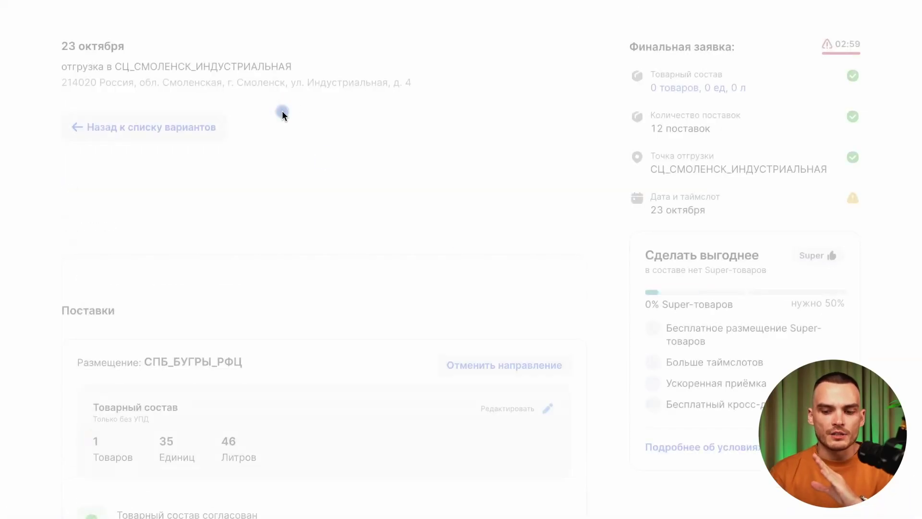
# - Review the proposed deliveries by placement warehouse and view the product composition of the first СПБ_БУГРЫ_РФЦ delivery
pyautogui.scroll(-20, 286, 210)
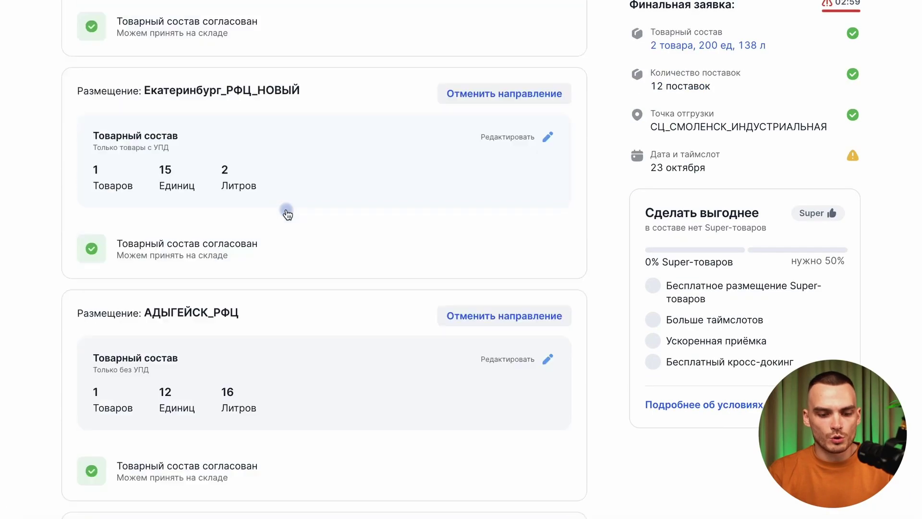
pyautogui.scroll(-5, 287, 211)
pyautogui.scroll(20, 286, 211)
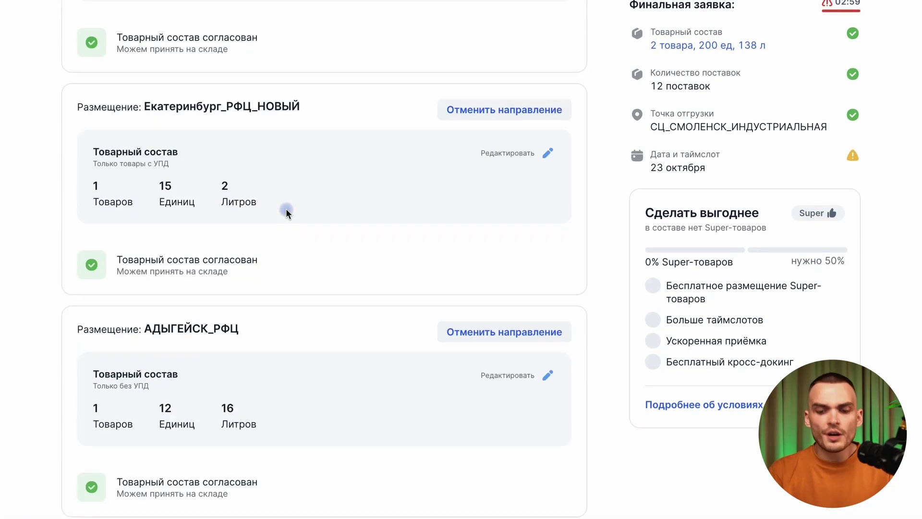
pyautogui.scroll(-2, 287, 211)
pyautogui.scroll(8, 287, 212)
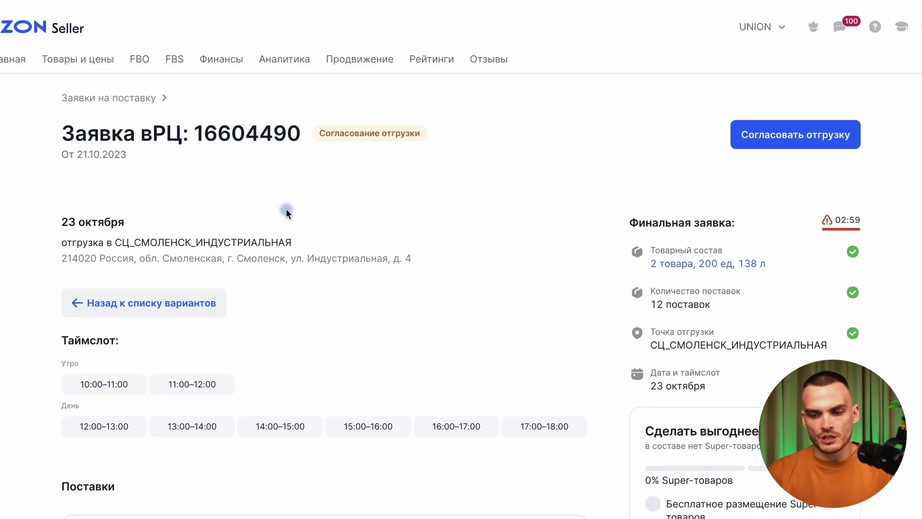
pyautogui.scroll(-3, 287, 212)
pyautogui.scroll(-1, 287, 211)
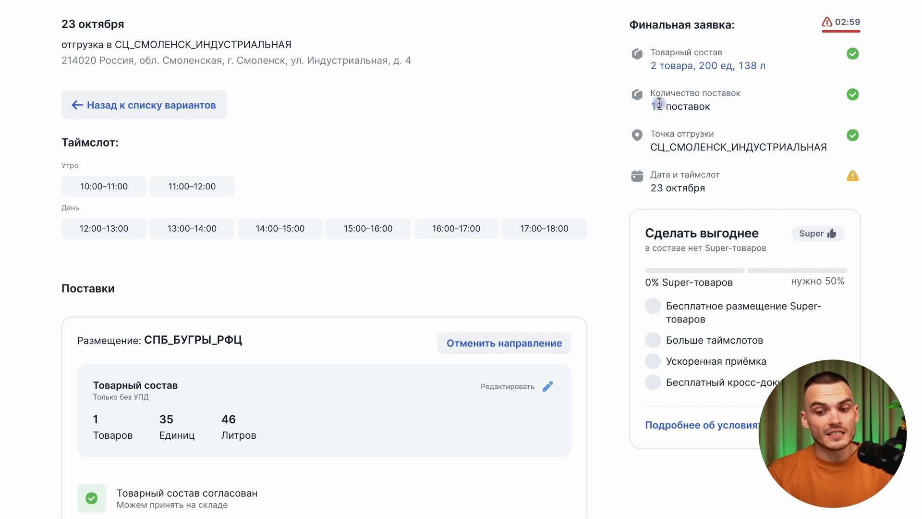
pyautogui.scroll(-20, 479, 319)
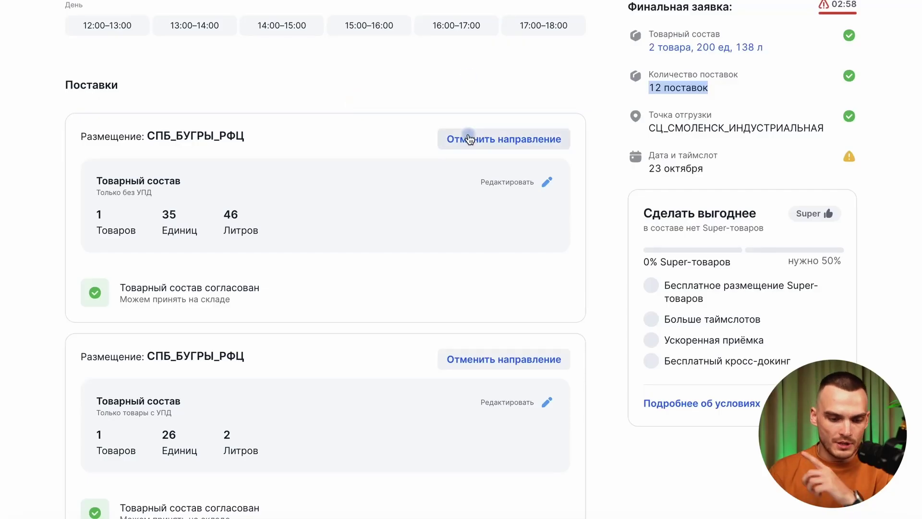
pyautogui.click(469, 139)
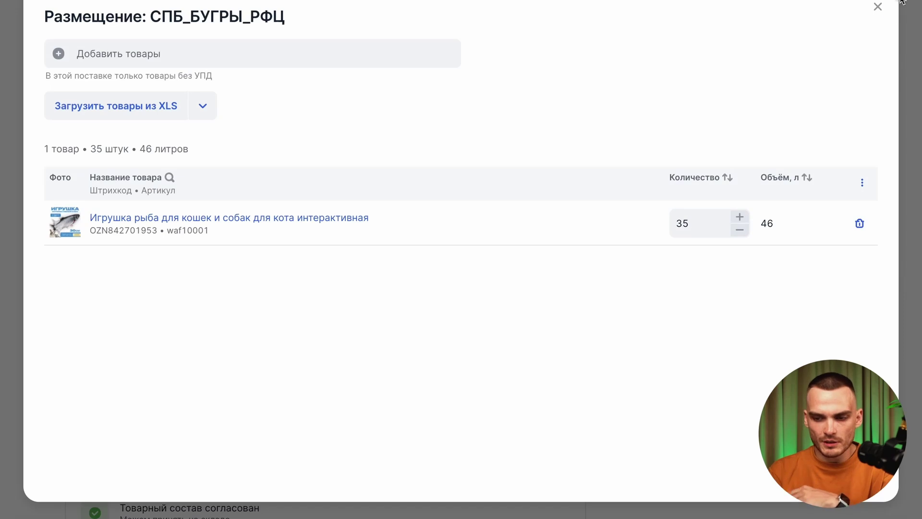
pyautogui.click(882, 15)
# - Cancel the "Только товары с УПД" directions to Екатеринбург_РФЦ_НОВЫЙ and АДЫГЕЙСК_РФЦ
pyautogui.scroll(-7, 564, 245)
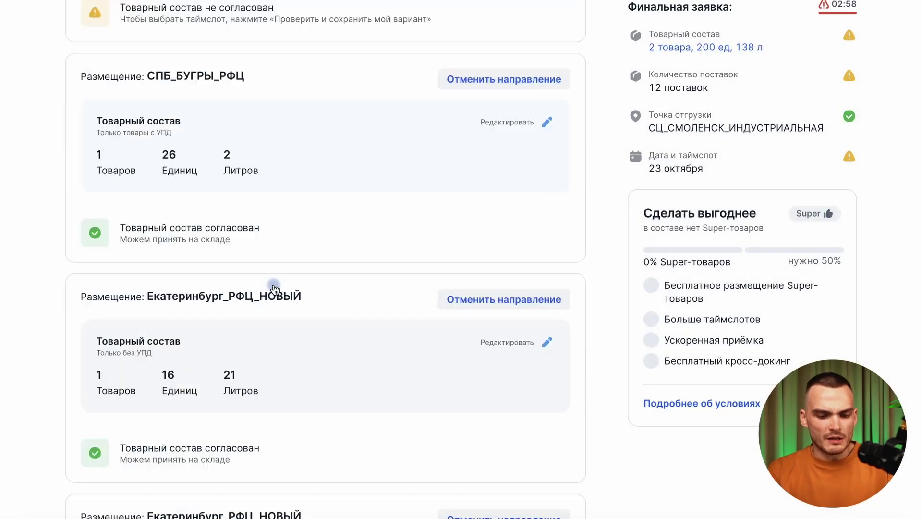
pyautogui.scroll(-2, 436, 259)
pyautogui.click(478, 364)
pyautogui.scroll(-7, 478, 366)
pyautogui.scroll(3, 477, 367)
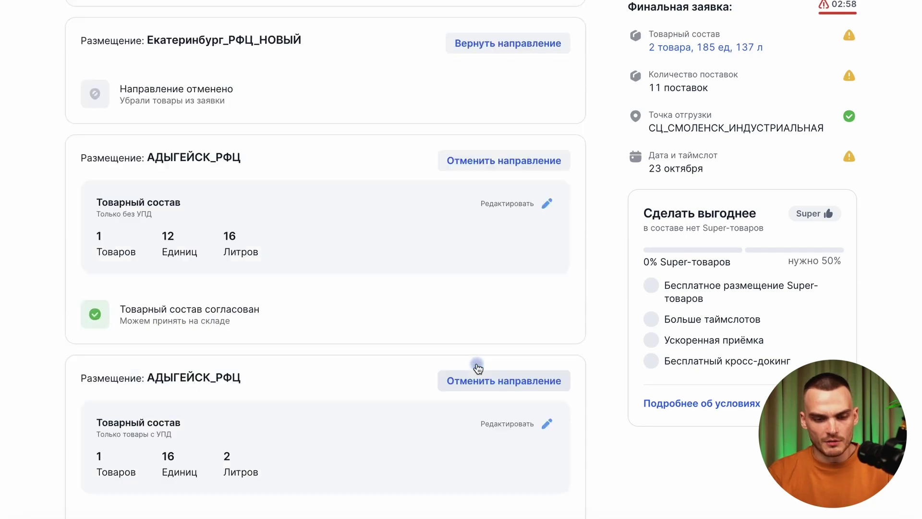
pyautogui.scroll(-6, 477, 366)
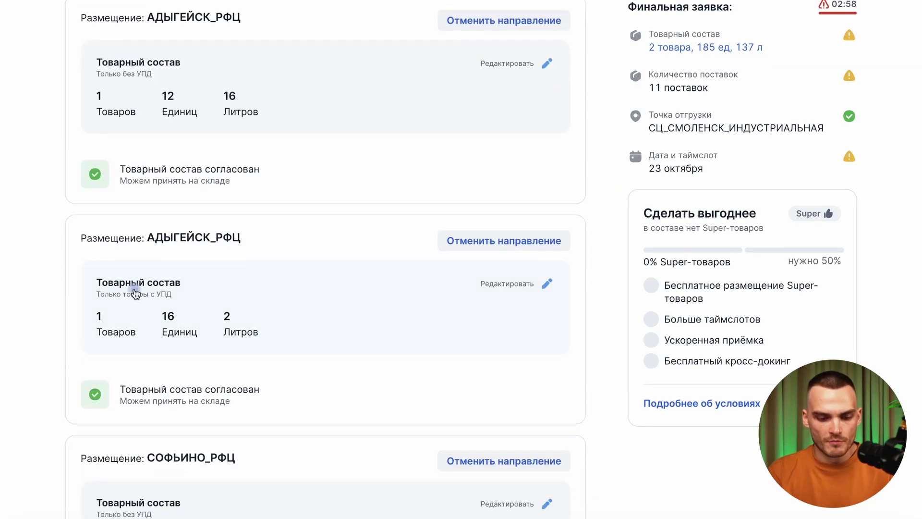
pyautogui.click(490, 244)
# - Cancel the "Только товары с УПД" directions to СОФЬИНО_РФЦ, Новосибирск_РФЦ_НОВЫЙ and САМАРА_РФЦ
pyautogui.scroll(-7, 485, 250)
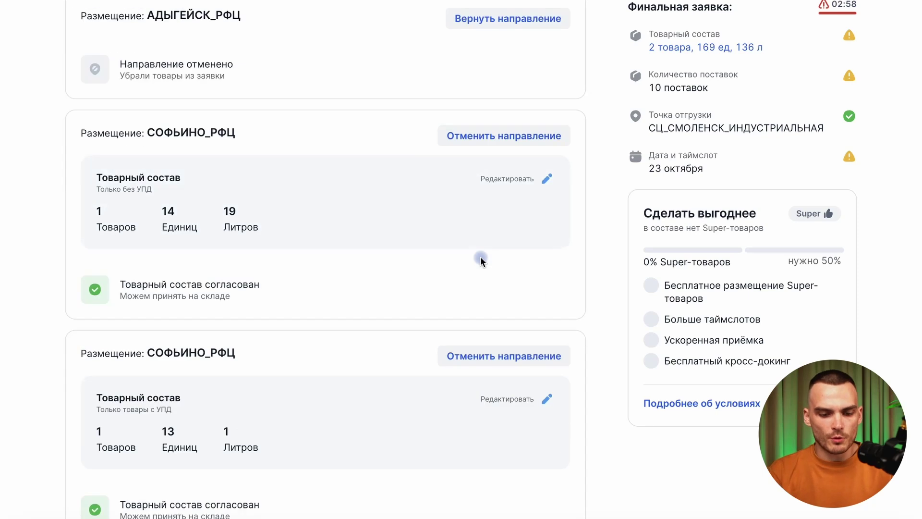
pyautogui.click(504, 220)
pyautogui.scroll(-5, 484, 374)
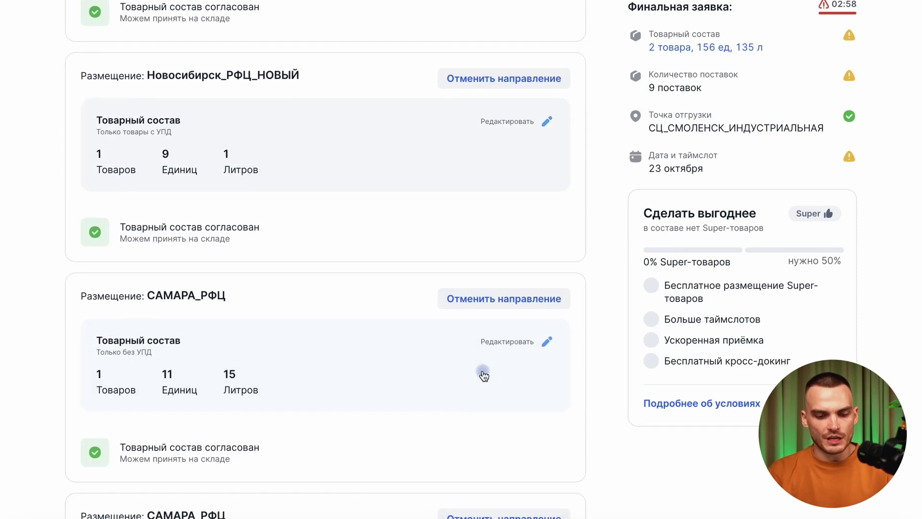
pyautogui.click(492, 85)
pyautogui.scroll(-3, 259, 278)
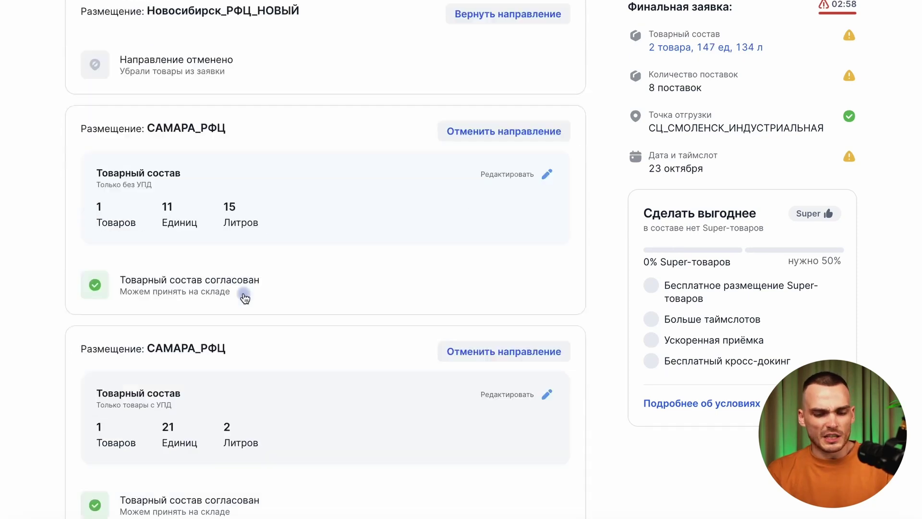
pyautogui.click(469, 284)
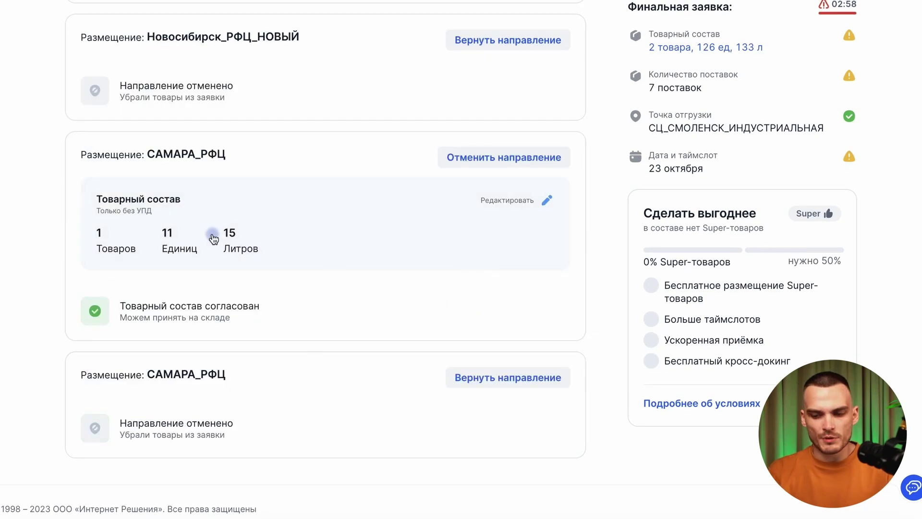
# - View the product composition of the "Только без УПД" СПБ_БУГРЫ_РФЦ delivery and check what the changed request requires for approval
pyautogui.scroll(20, 213, 238)
pyautogui.scroll(-9, 212, 237)
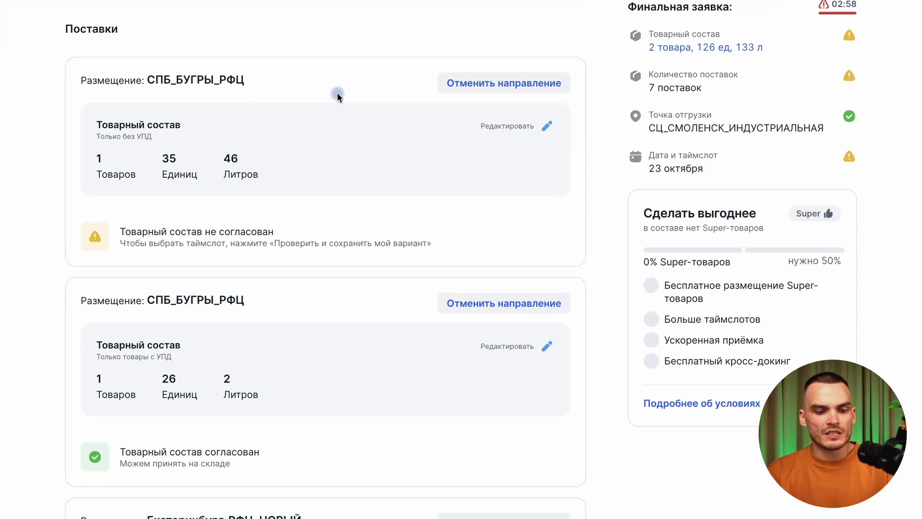
pyautogui.click(256, 160)
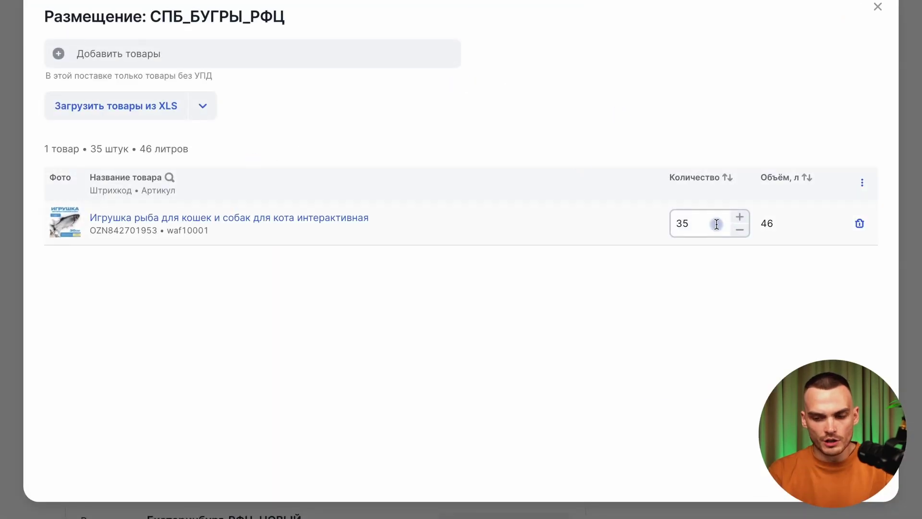
pyautogui.click(861, 9)
pyautogui.scroll(1, 320, 234)
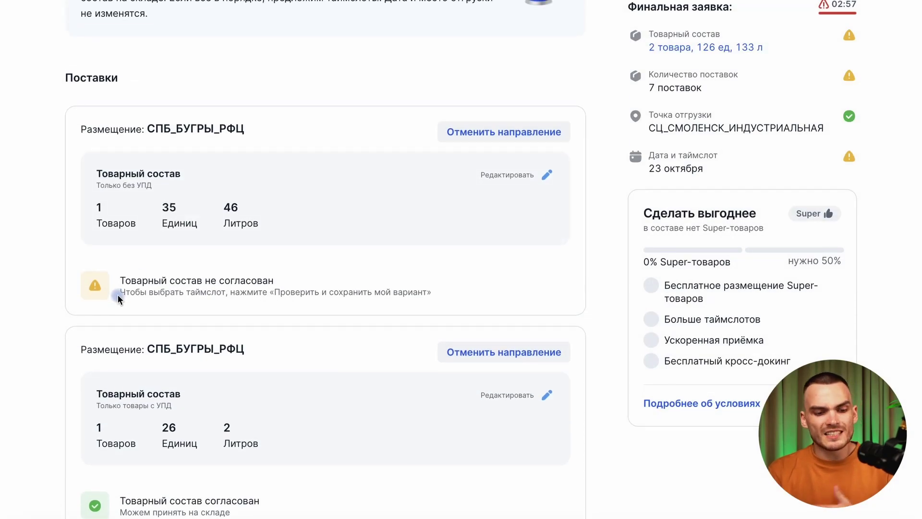
pyautogui.click(395, 288)
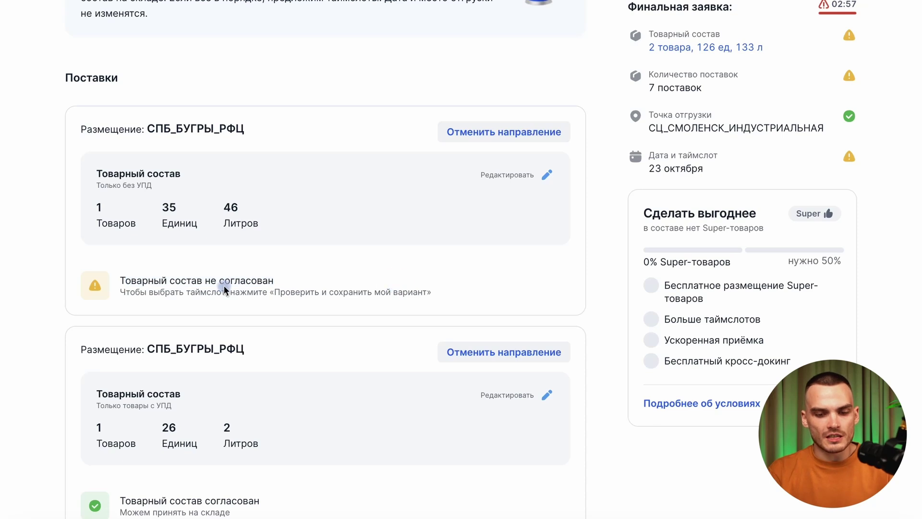
pyautogui.scroll(7, 224, 289)
pyautogui.scroll(-3, 212, 280)
pyautogui.scroll(1, 480, 202)
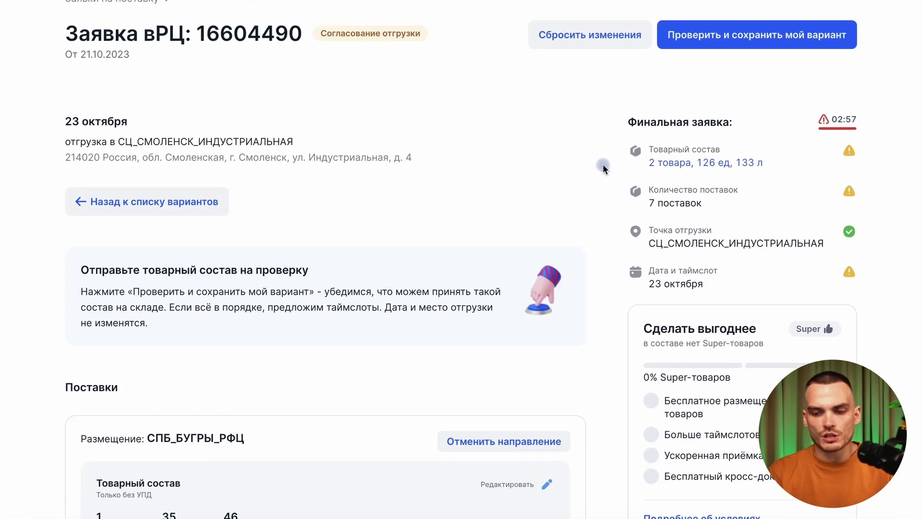
pyautogui.scroll(2, 605, 168)
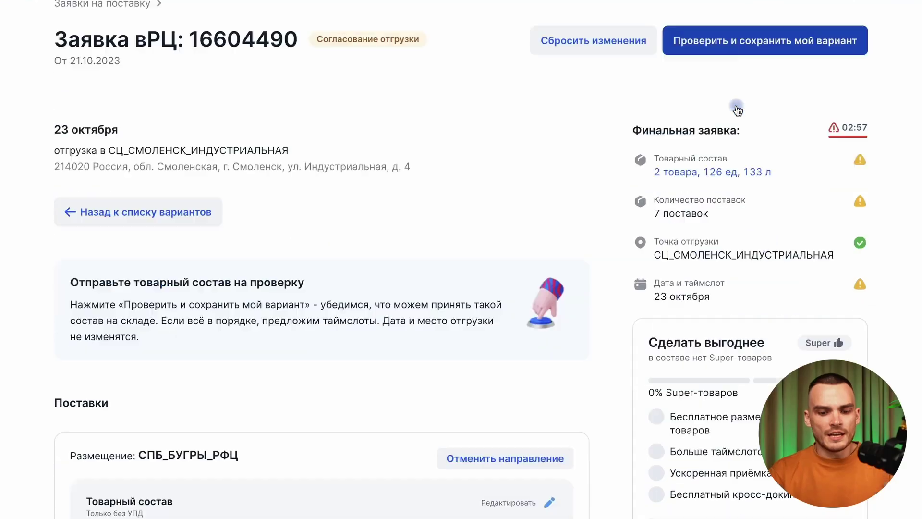
# - Set the fish toy quantity in the Екатеринбург_РФЦ_НОВЫЙ delivery without УПД to 20, and check and save the changed variant
pyautogui.scroll(-10, 676, 131)
pyautogui.click(403, 256)
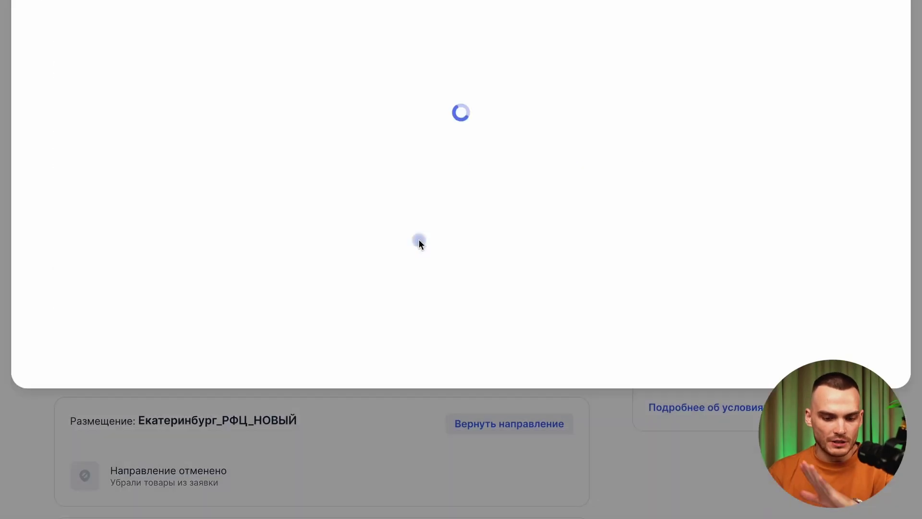
pyautogui.click(685, 224)
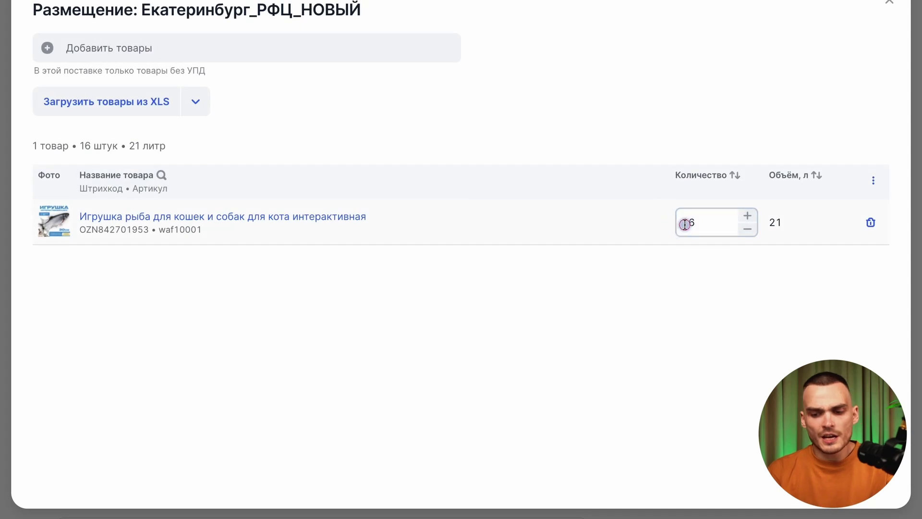
pyautogui.write('20')
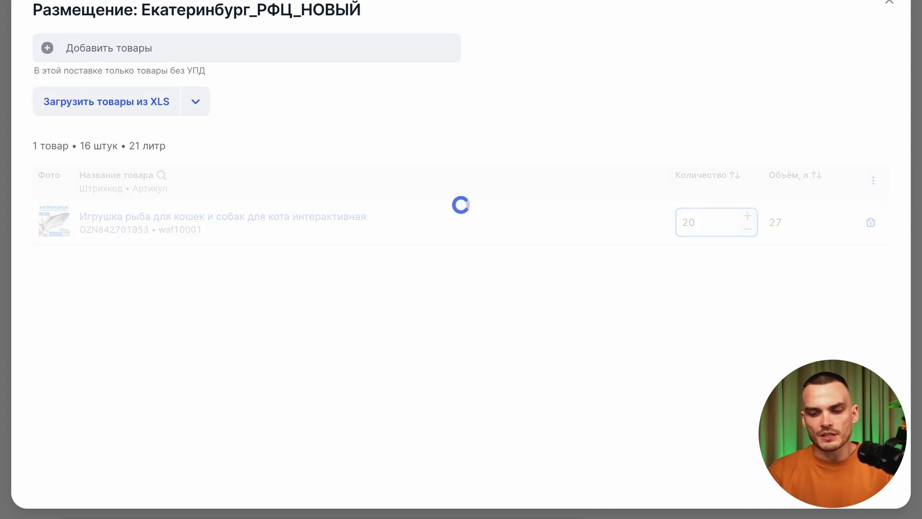
pyautogui.click(889, 3)
pyautogui.scroll(15, 592, 151)
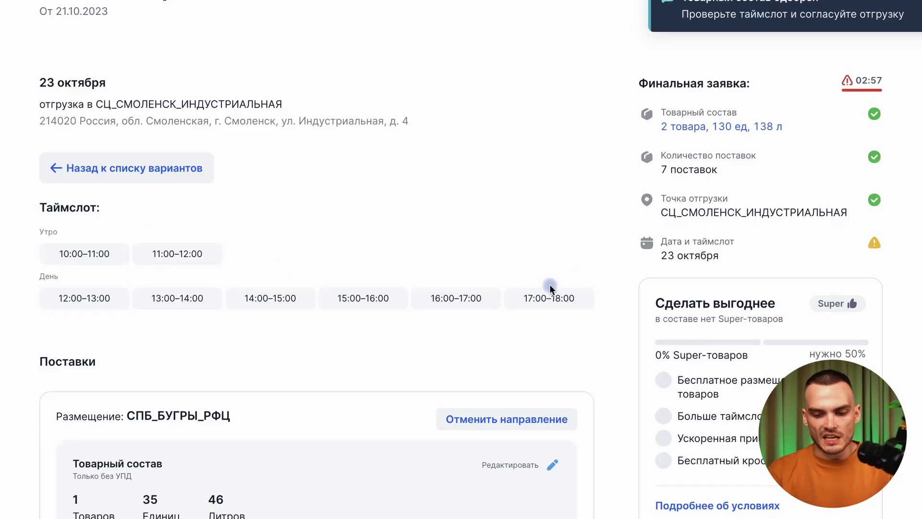
# - Choose the 17:00–18:00 timeslot on 23 октября, recheck the deliveries and approve the shipment
pyautogui.click(533, 310)
pyautogui.scroll(-15, 533, 310)
pyautogui.scroll(20, 533, 310)
pyautogui.scroll(-1, 533, 309)
pyautogui.click(793, 106)
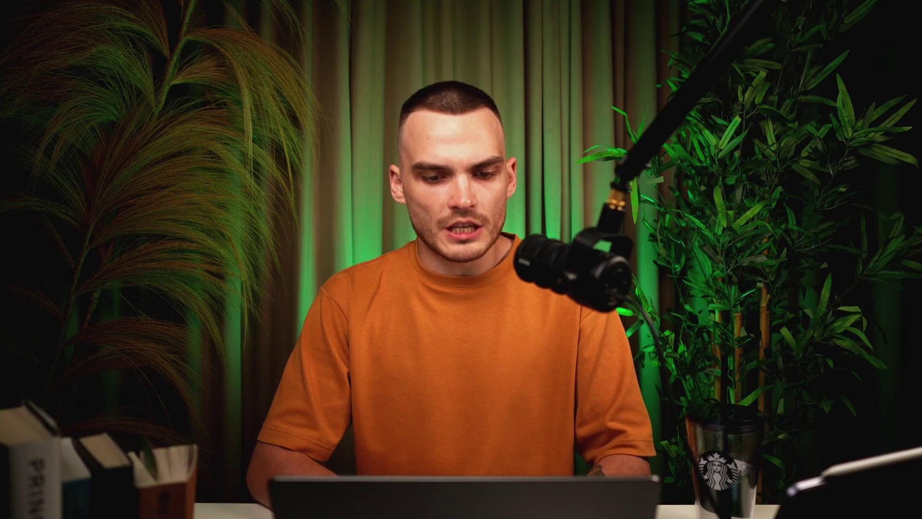
# - Examine the request's cargo units (Грузоместа) for each delivery, including the pallet and box fields, and the shipment and delivery list
pyautogui.click(232, 260)
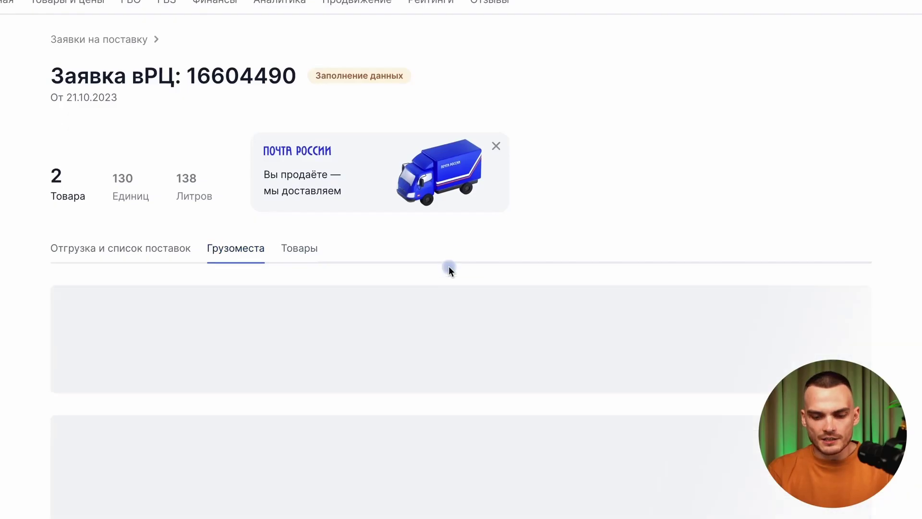
pyautogui.scroll(-3, 449, 269)
pyautogui.scroll(-6, 450, 268)
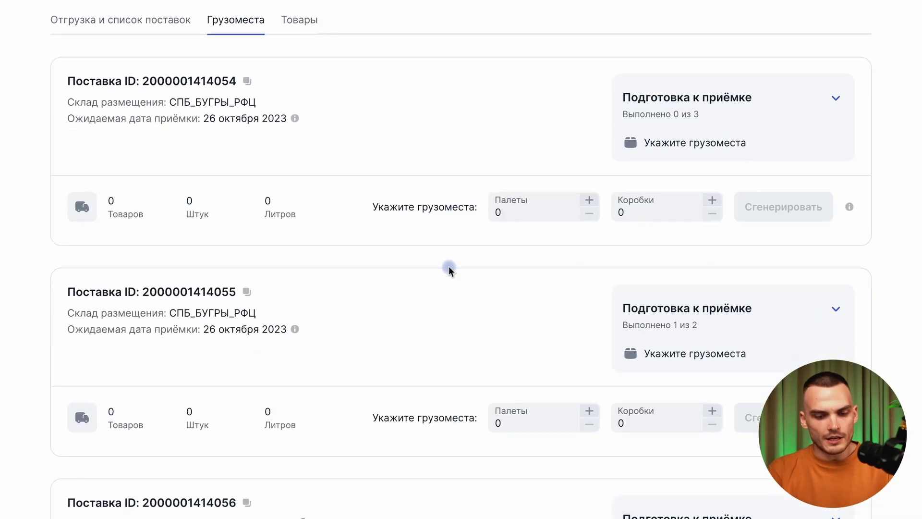
pyautogui.scroll(3, 531, 97)
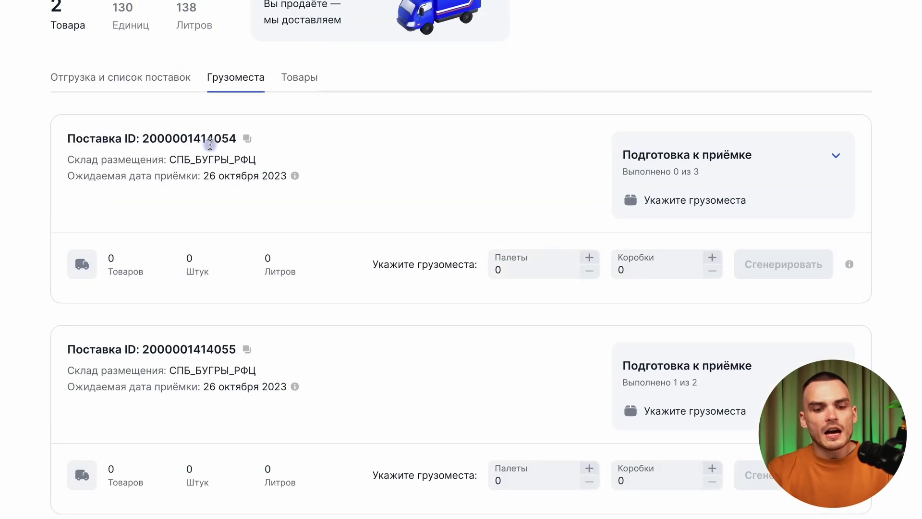
pyautogui.click(108, 79)
pyautogui.scroll(-7, 442, 220)
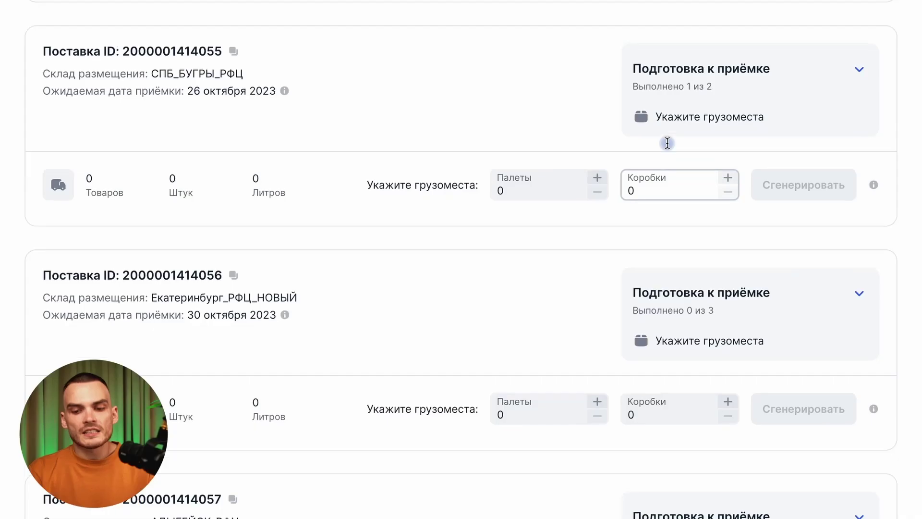
# - Generate cargo units for the second СПБ_БУГРЫ_РФЦ delivery with 2 boxes and no pallets
pyautogui.scroll(1, 661, 207)
pyautogui.click(666, 244)
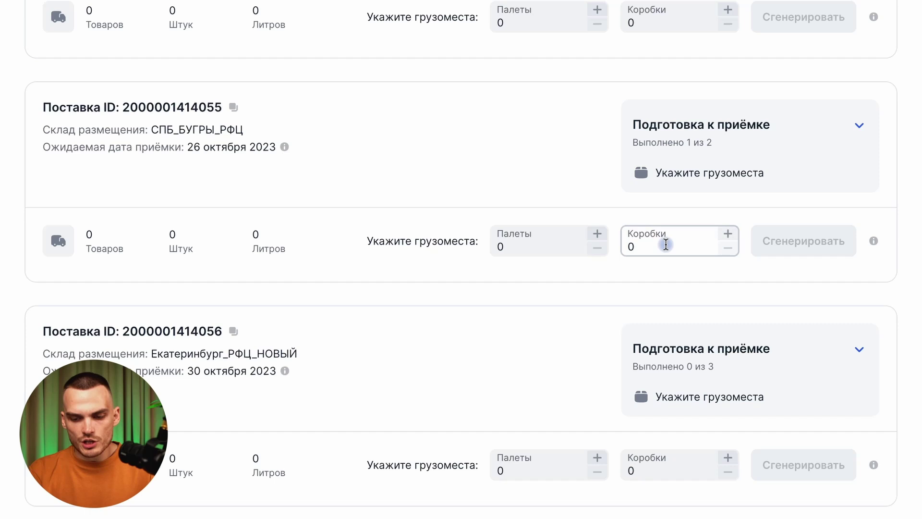
pyautogui.write('2')
pyautogui.click(780, 246)
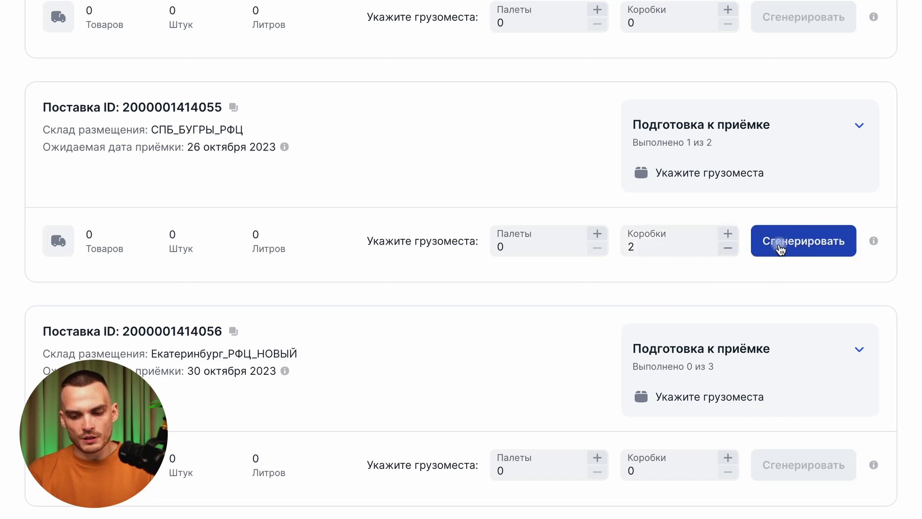
# - Generate 1 box as the cargo unit of the Екатеринбург_РФЦ_НОВЫЙ delivery
pyautogui.scroll(-5, 780, 246)
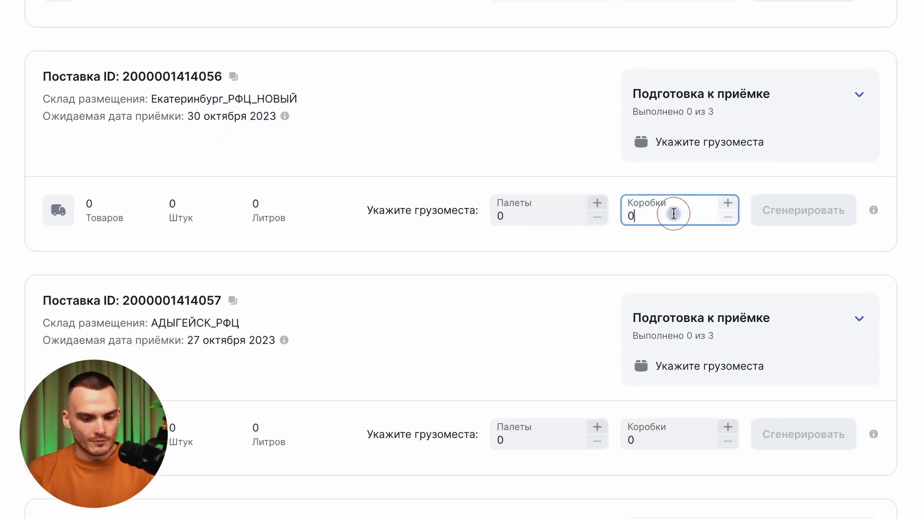
pyautogui.write('1')
pyautogui.click(801, 330)
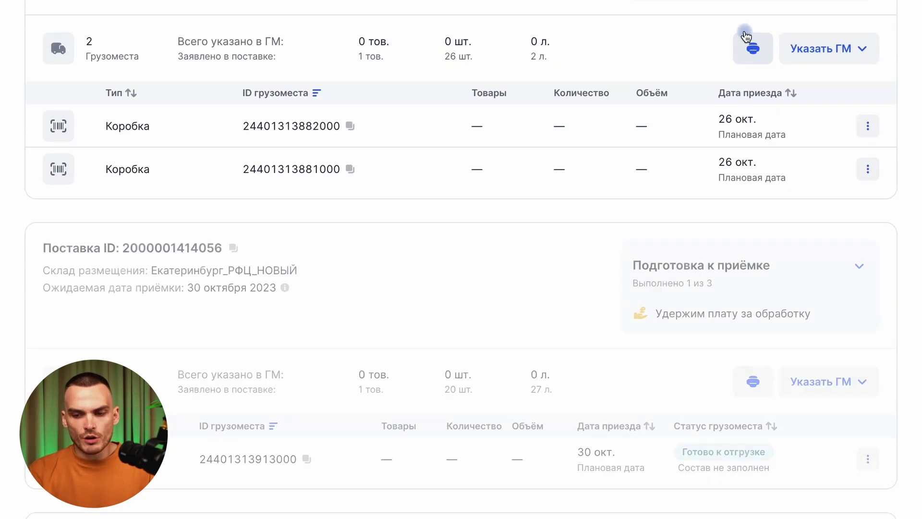
# - View the options for adding cargo units to the second СПБ_БУГРЫ_РФЦ delivery and for printing or deleting one of its boxes
pyautogui.click(834, 58)
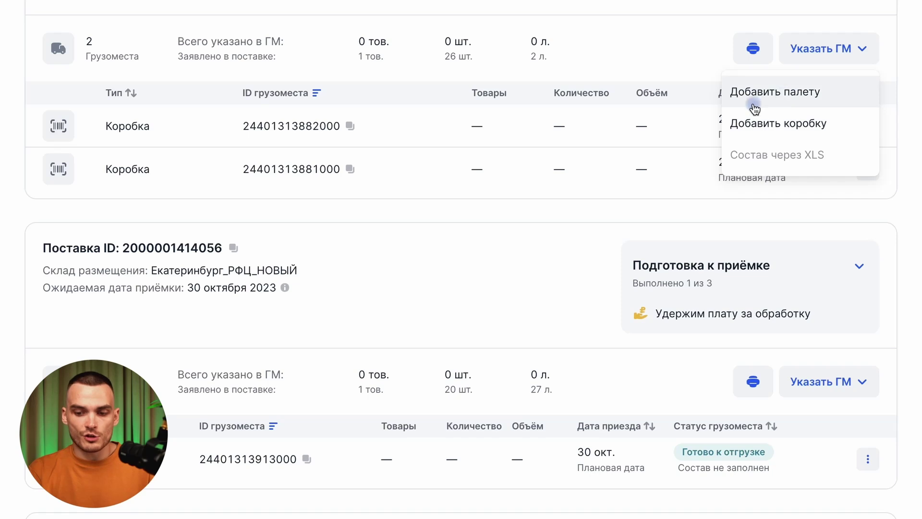
pyautogui.click(871, 125)
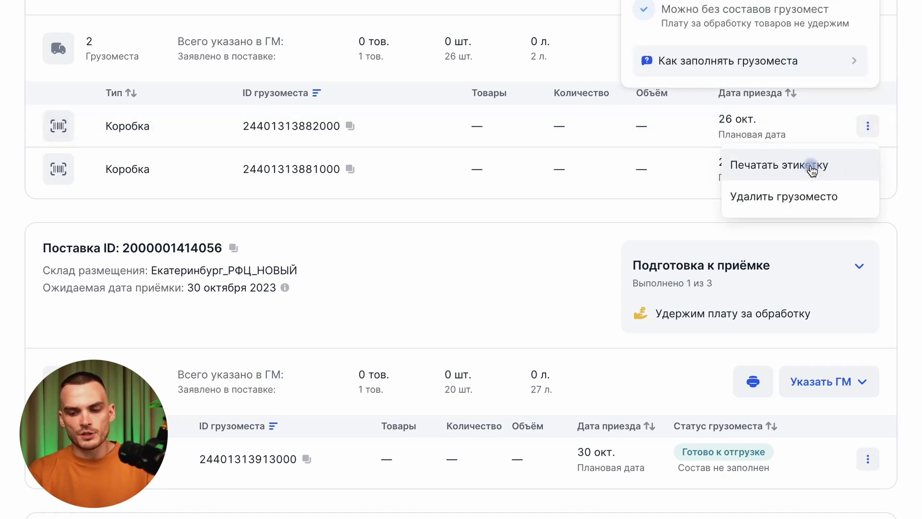
pyautogui.click(908, 159)
pyautogui.scroll(-1, 707, 272)
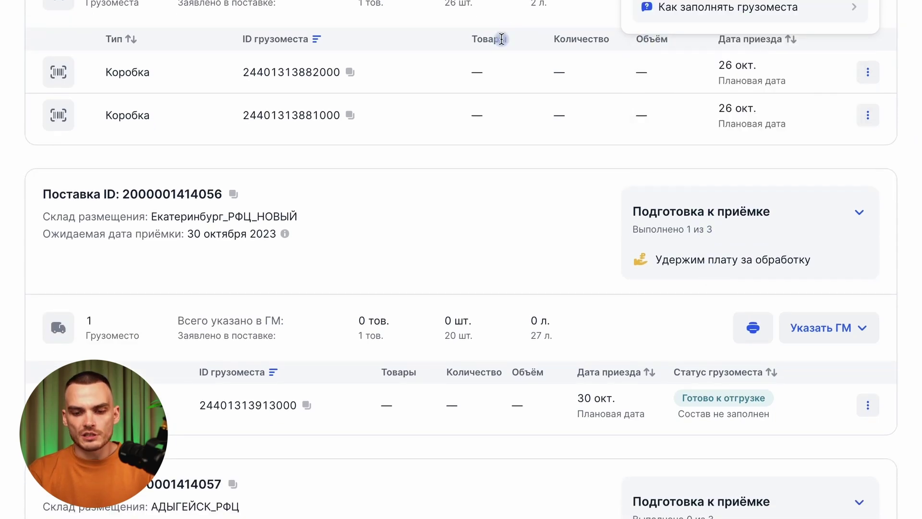
# - Generate 1 box as the cargo unit of the first СПБ_БУГРЫ_РФЦ delivery
pyautogui.scroll(2, 787, 101)
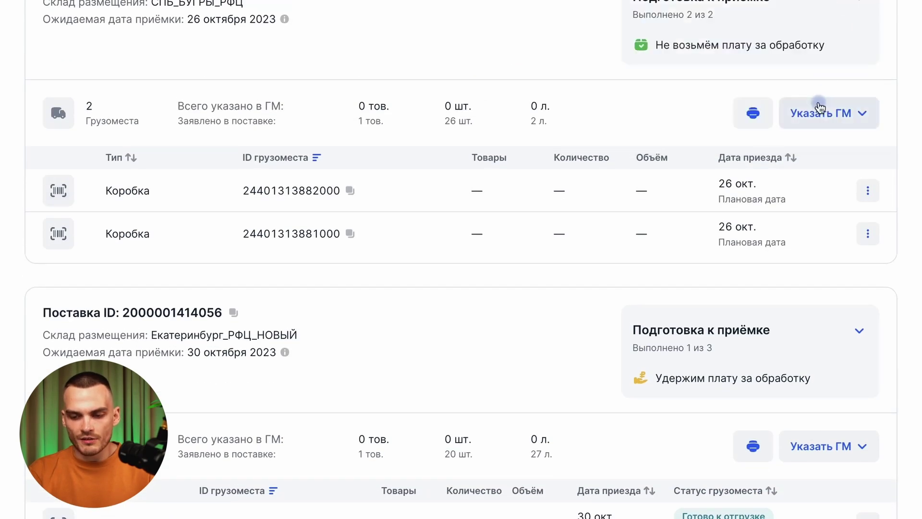
pyautogui.scroll(5, 655, 176)
pyautogui.click(655, 176)
pyautogui.write('1')
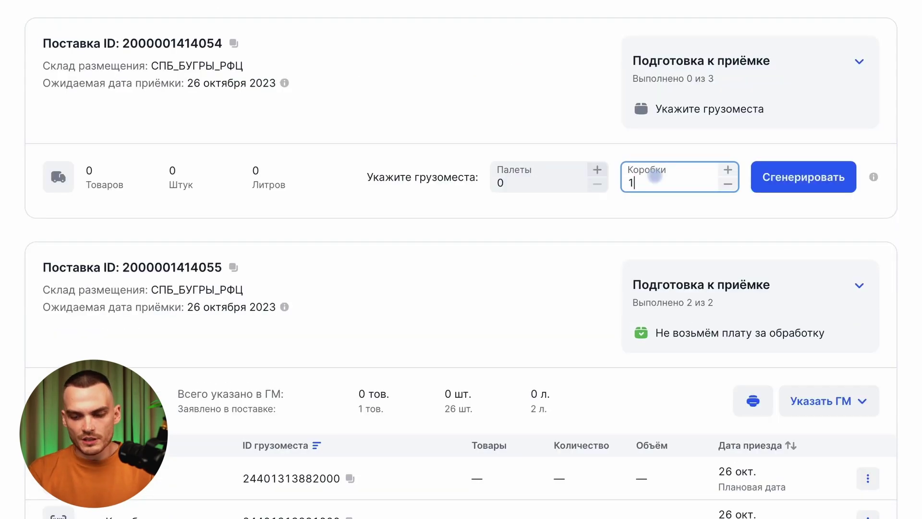
pyautogui.click(811, 168)
# - Generate 2 boxes as cargo units of the АДЫГЕЙСК_РФЦ delivery
pyautogui.scroll(-12, 812, 170)
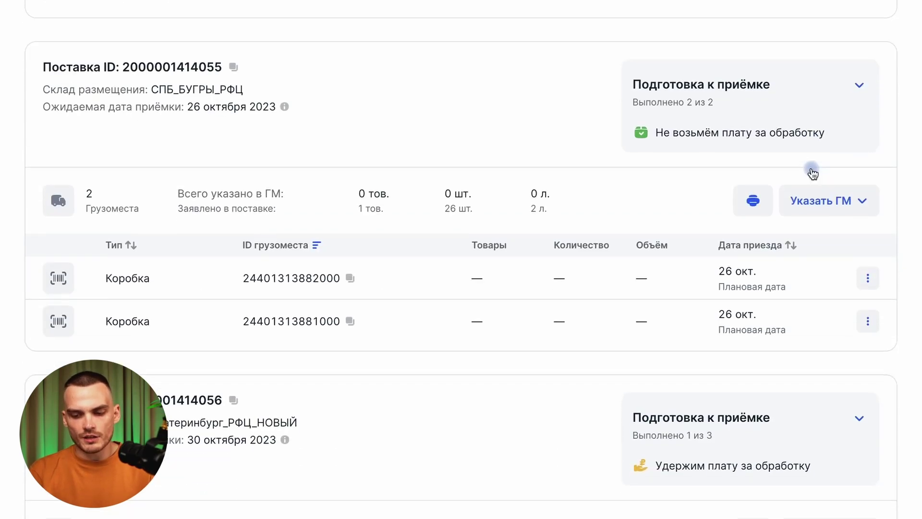
pyautogui.scroll(2, 768, 192)
pyautogui.scroll(-4, 743, 211)
pyautogui.click(662, 286)
pyautogui.write('2')
pyautogui.click(768, 282)
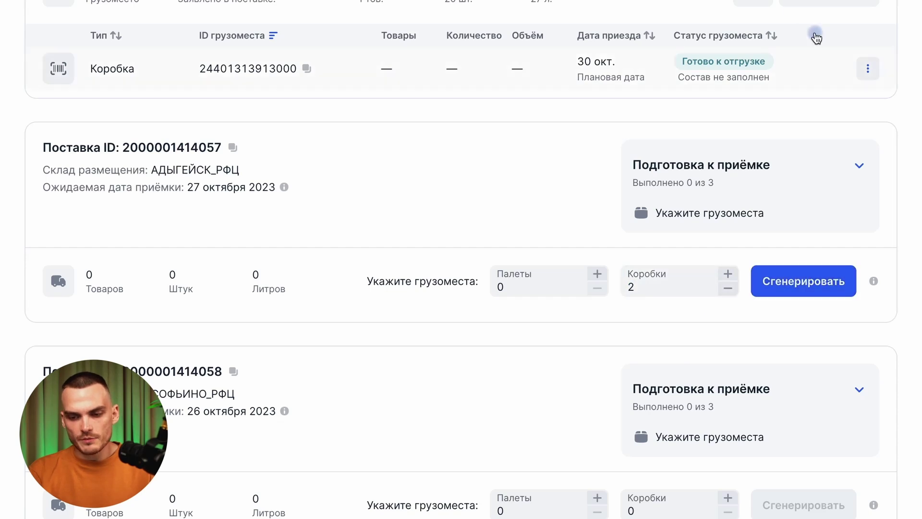
# - Generate 1 box as the cargo unit of the СОФЬИНО_РФЦ delivery
pyautogui.scroll(10, 819, 304)
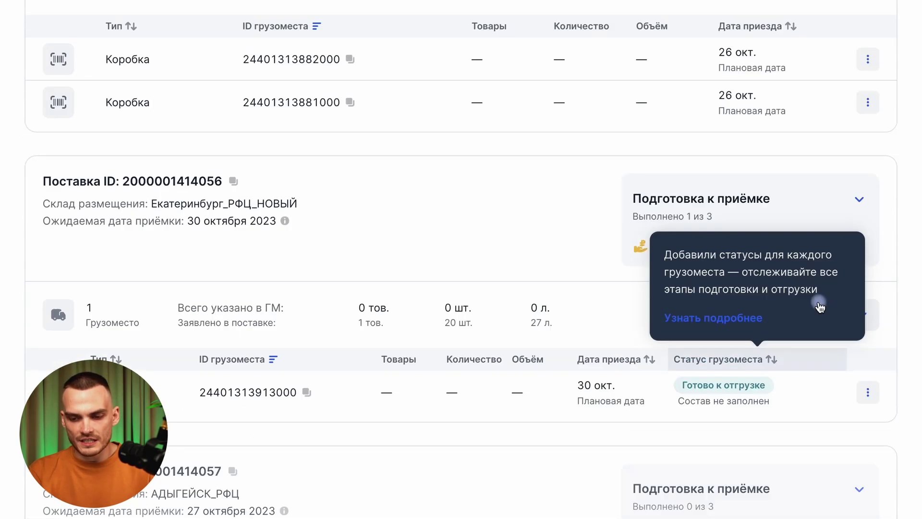
pyautogui.scroll(-12, 745, 306)
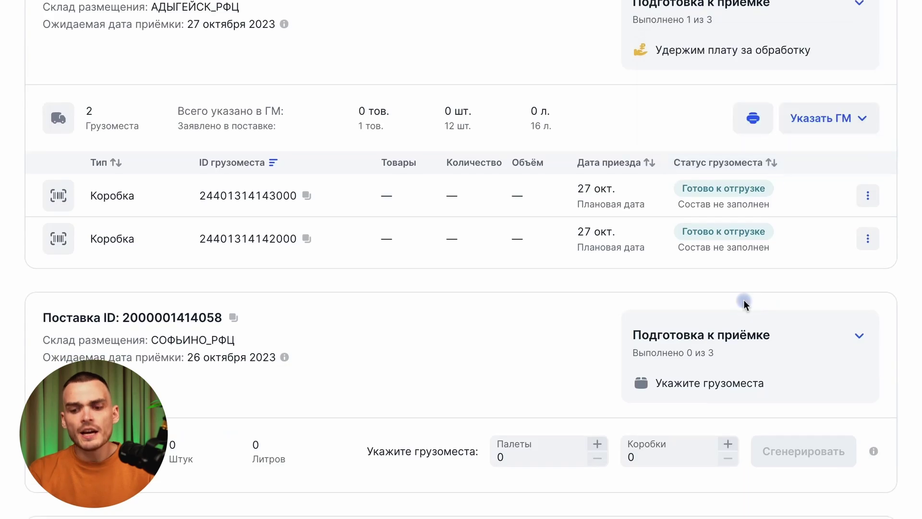
pyautogui.scroll(-3, 750, 300)
pyautogui.click(675, 289)
pyautogui.write('1')
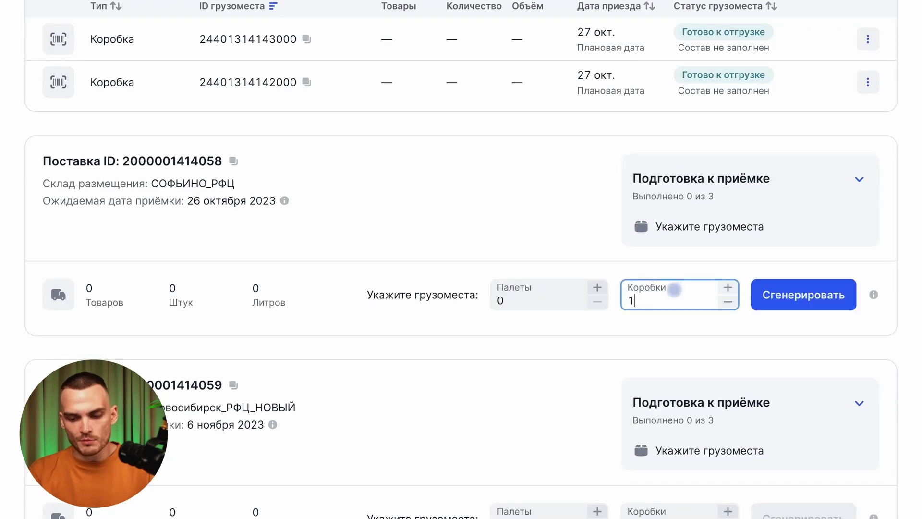
pyautogui.click(791, 303)
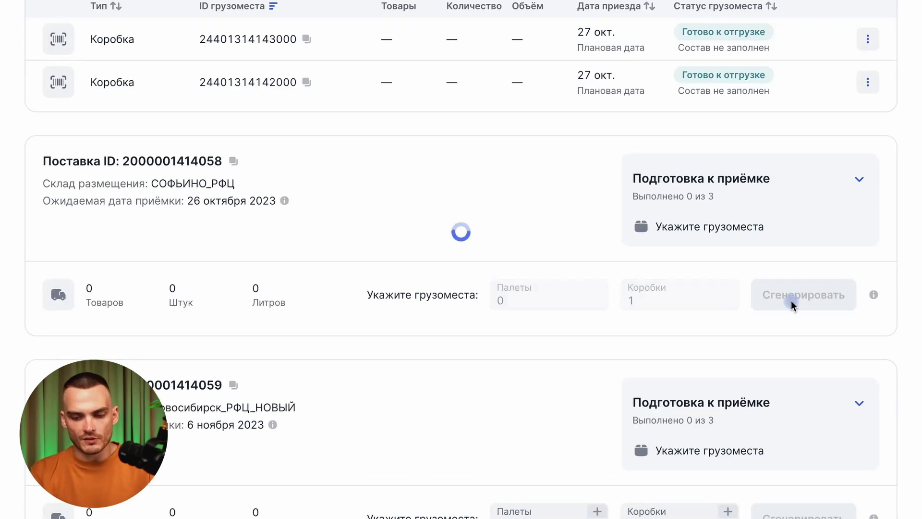
# - Generate 1 box as the cargo unit of the Новосибирск_РФЦ_НОВЫЙ delivery
pyautogui.click(640, 270)
pyautogui.write('1')
pyautogui.click(762, 276)
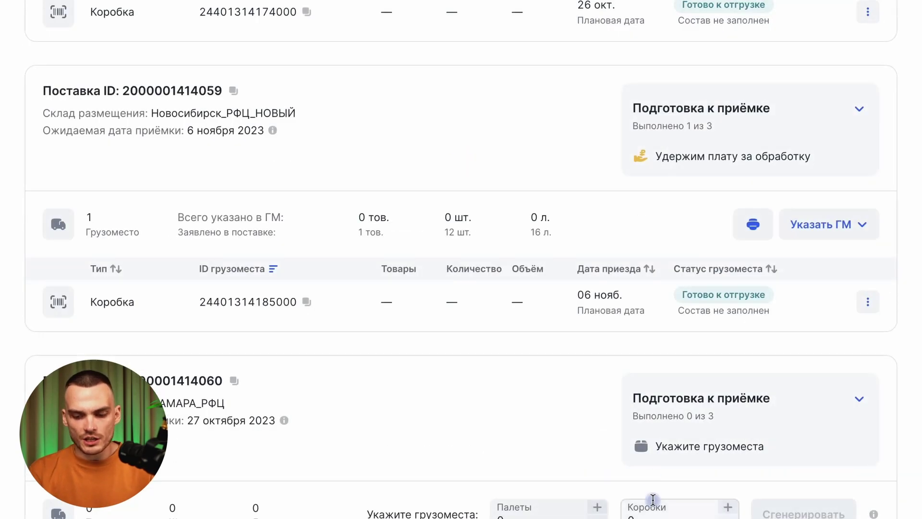
# - Generate 1 box as the cargo unit of the САМАРА_РФЦ delivery
pyautogui.click(660, 441)
pyautogui.write('1')
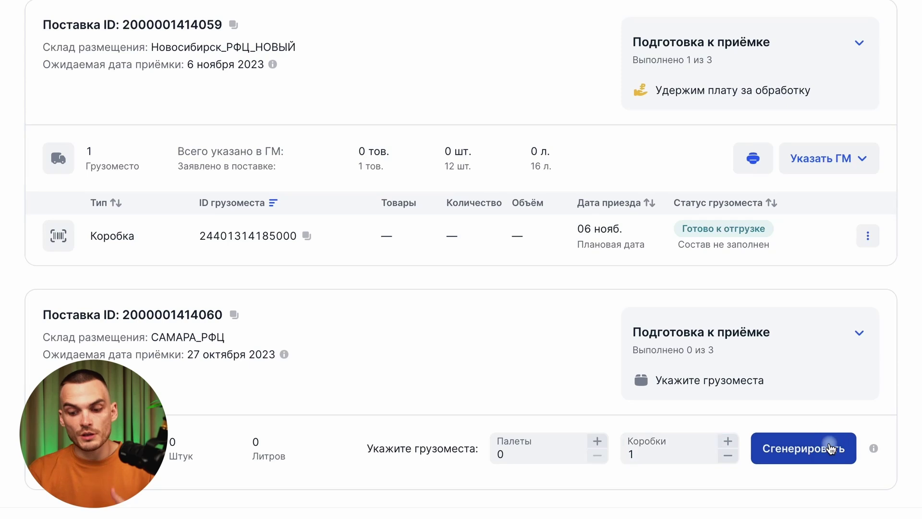
pyautogui.click(829, 442)
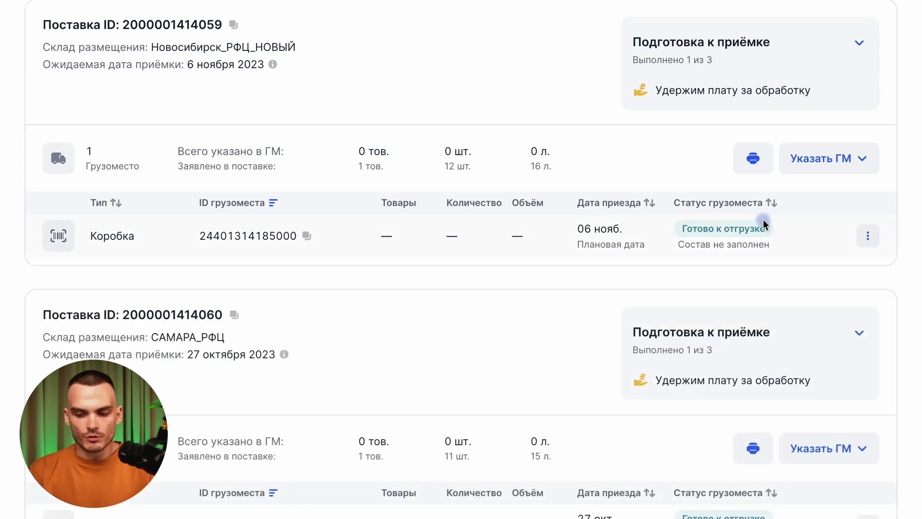
pyautogui.scroll(-3, 762, 219)
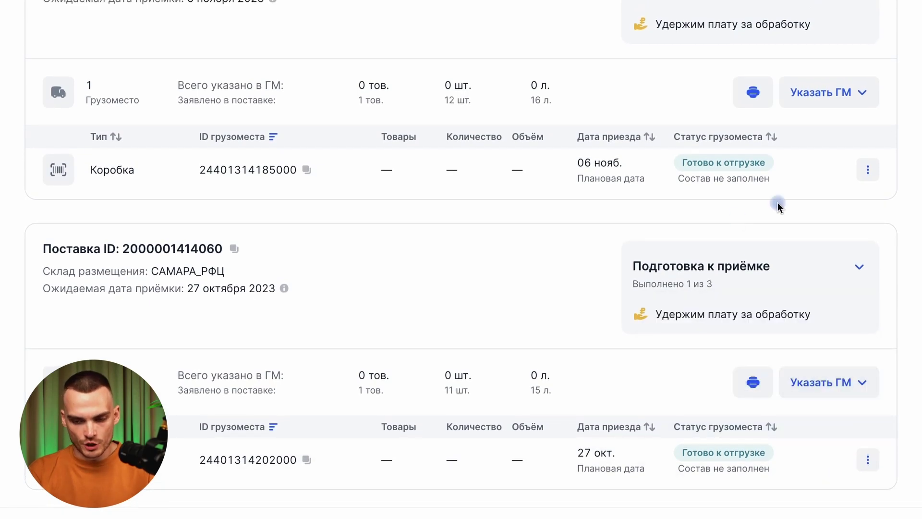
# - Check the request's shipment conditions and remaining preparation steps, and reopen the cargo units page to review both СПБ_БУГРЫ_РФЦ deliveries
pyautogui.hotkey('alt', 'Left')
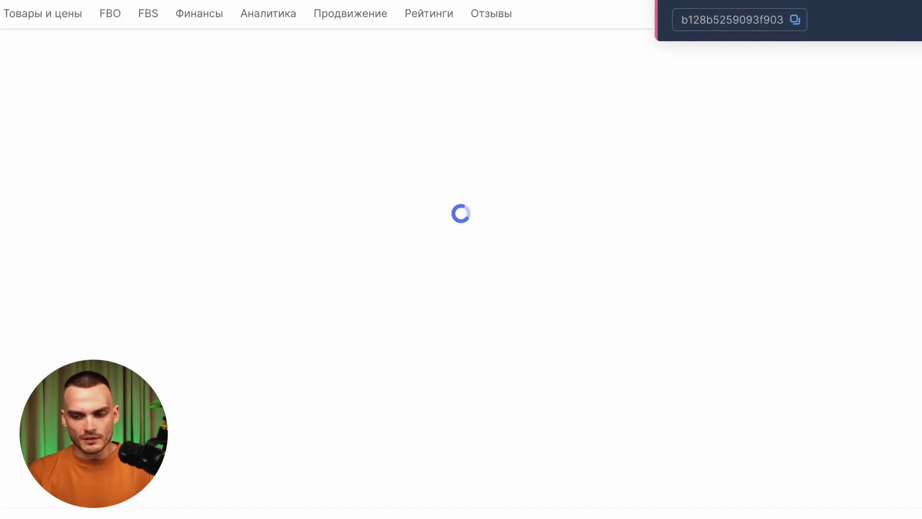
pyautogui.scroll(-4, 739, 236)
pyautogui.scroll(-7, 354, 216)
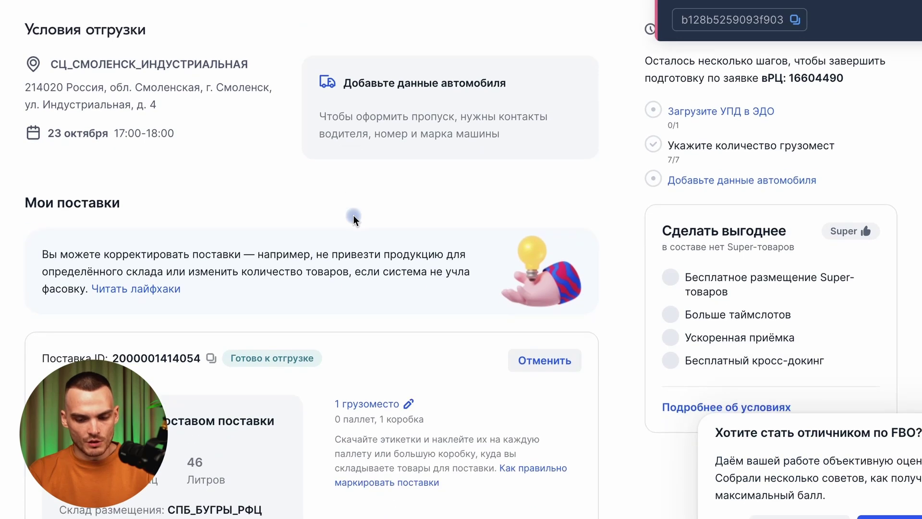
pyautogui.click(368, 169)
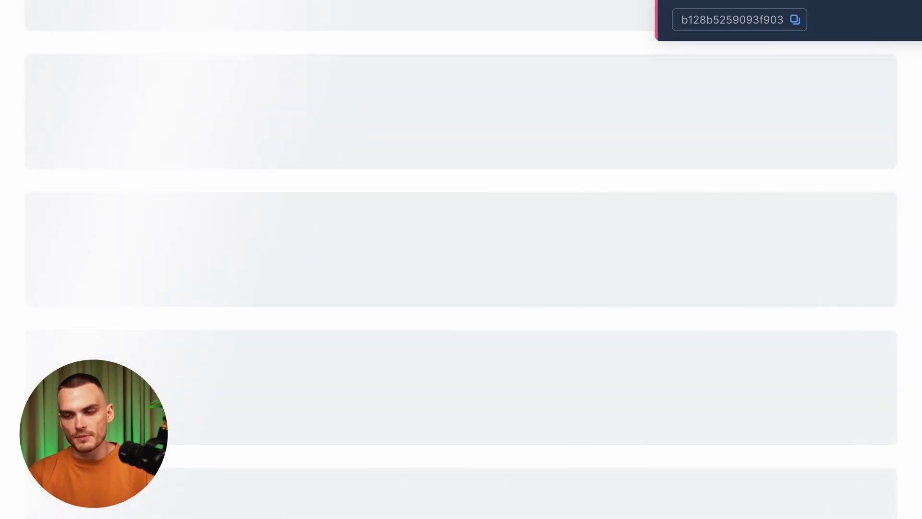
pyautogui.scroll(-2, 462, 260)
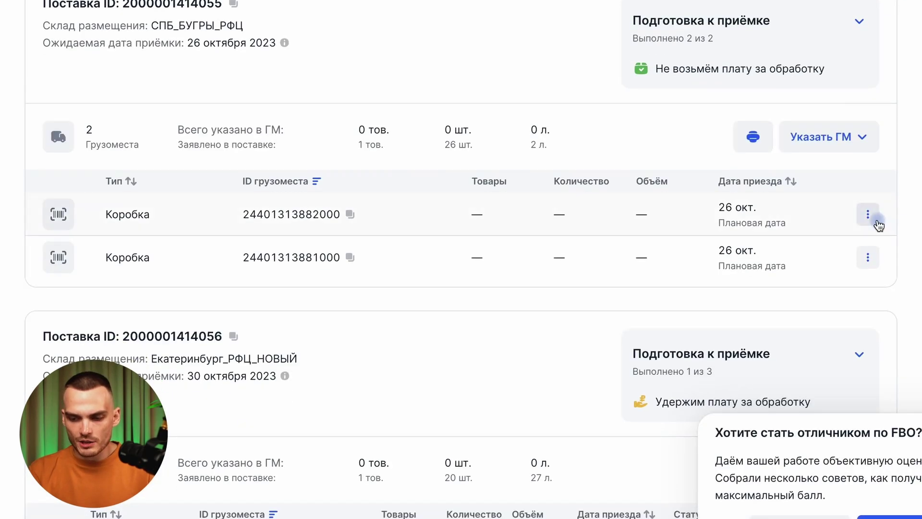
pyautogui.scroll(5, 586, 413)
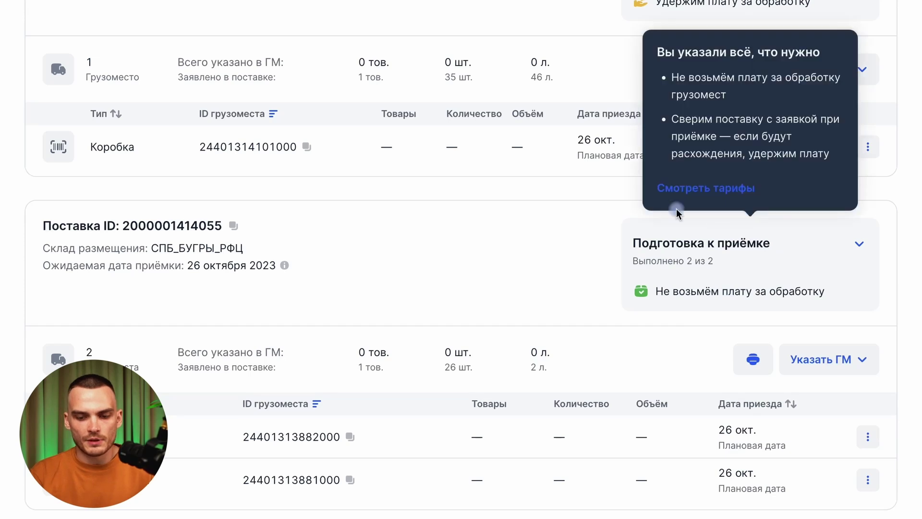
pyautogui.scroll(1, 631, 195)
# - Add the fish toy to the composition of the first СПБ_БУГРЫ_РФЦ delivery's box and save it
pyautogui.click(521, 201)
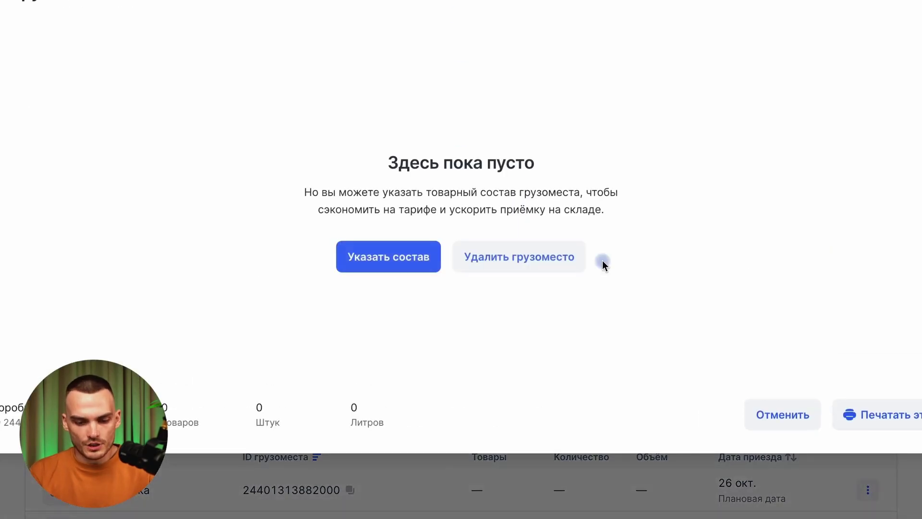
pyautogui.click(410, 265)
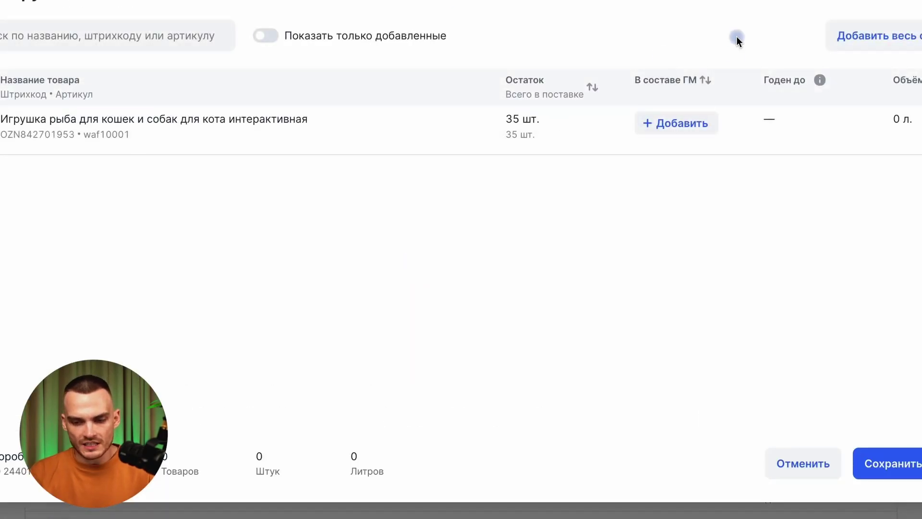
pyautogui.click(688, 126)
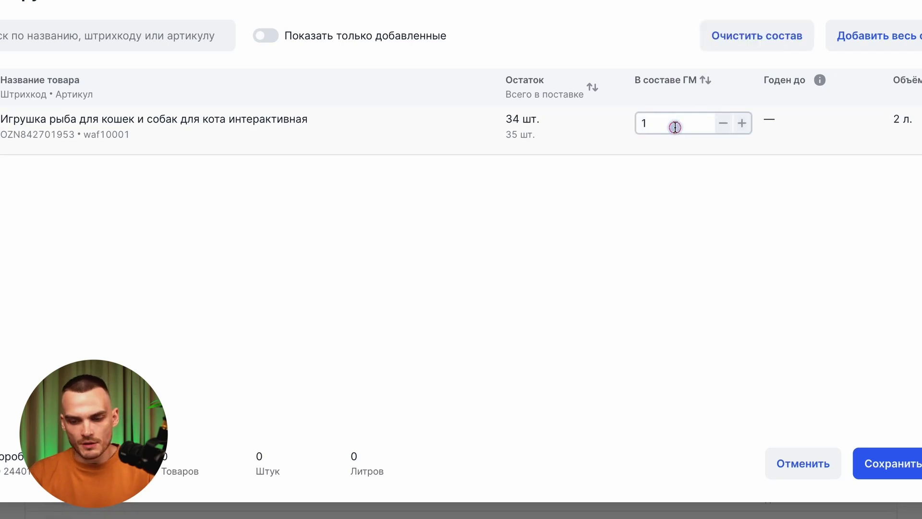
pyautogui.click(891, 465)
# - Add the fish toy to the Екатеринбург_РФЦ_НОВЫЙ delivery's box, enter a quantity of 200 and save the composition
pyautogui.scroll(-9, 757, 480)
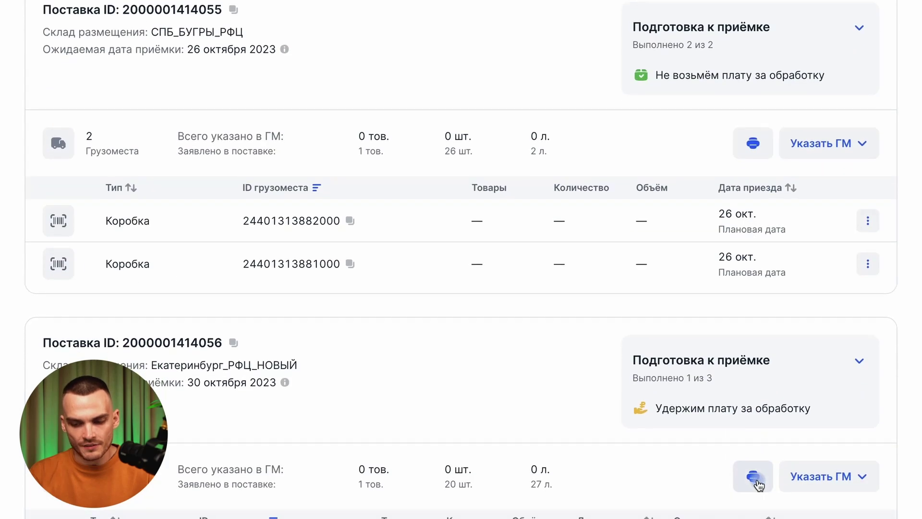
pyautogui.moveTo(656, 359)
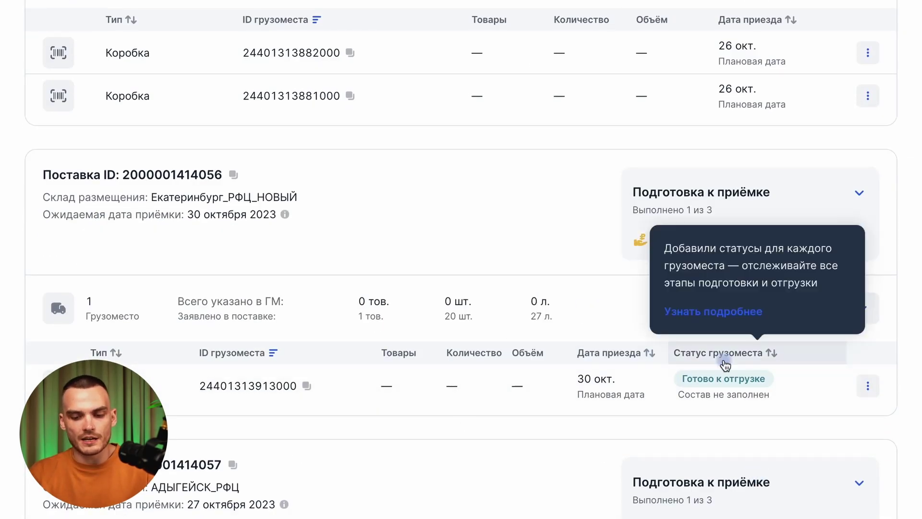
pyautogui.click(535, 389)
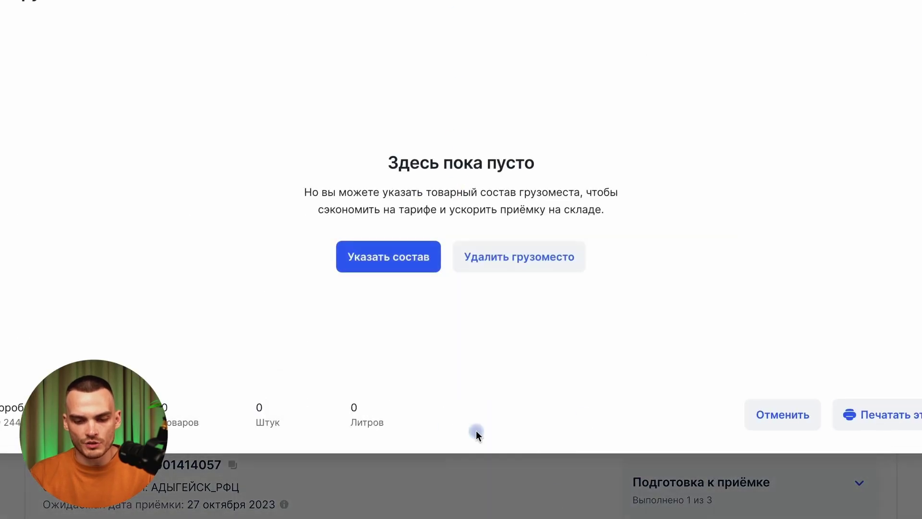
pyautogui.click(437, 484)
pyautogui.click(509, 394)
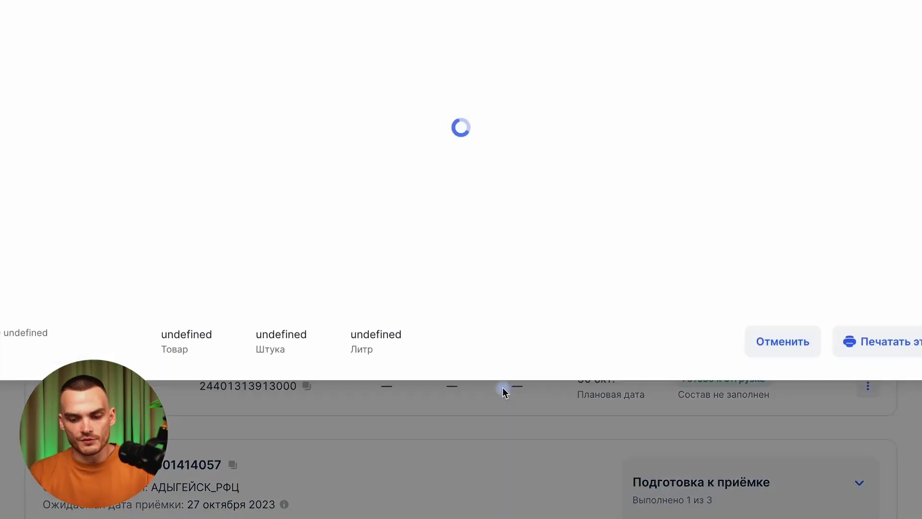
pyautogui.click(436, 265)
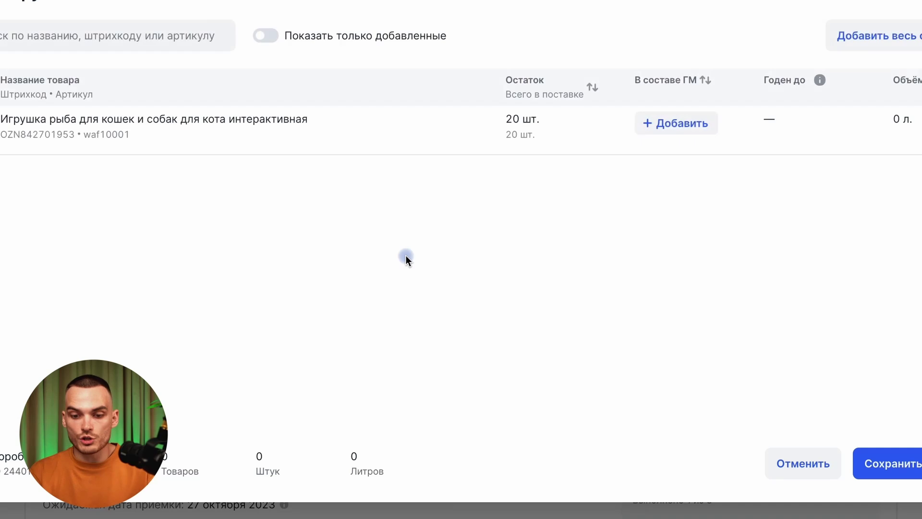
pyautogui.click(663, 127)
pyautogui.click(662, 116)
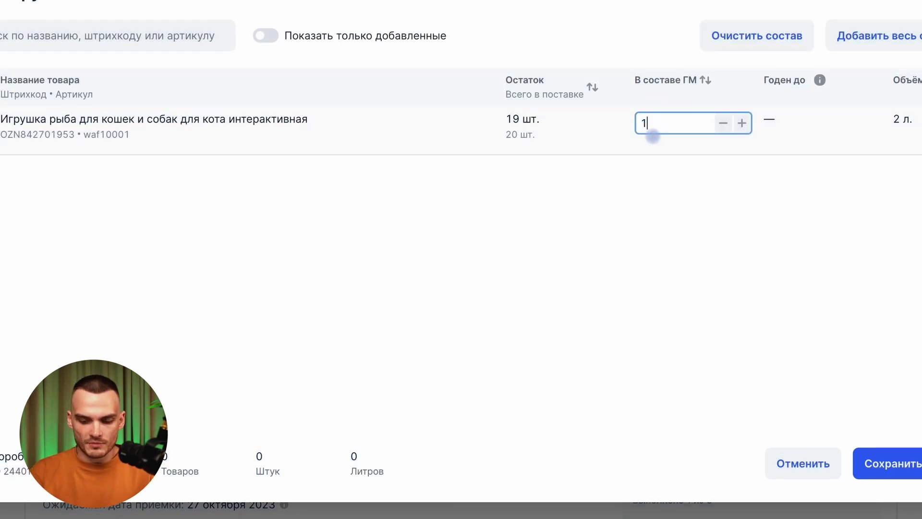
pyautogui.press('BackSpace')
pyautogui.write('200')
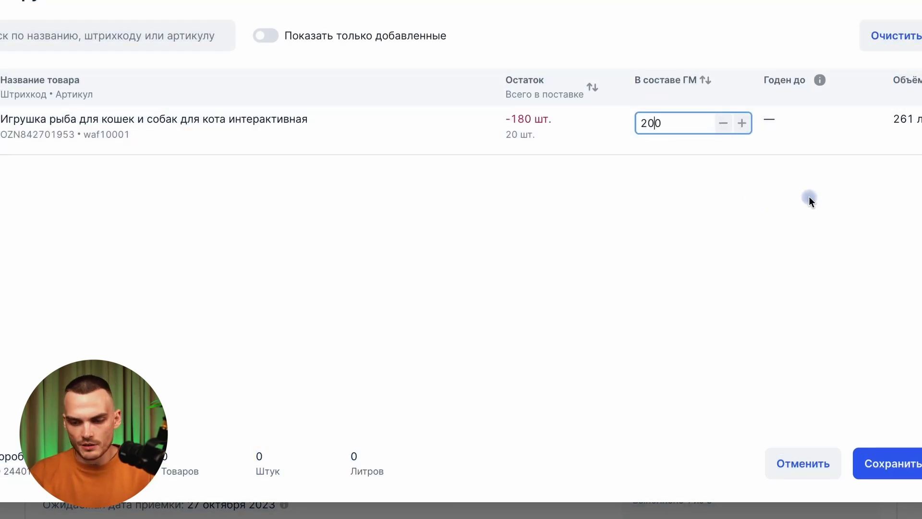
pyautogui.click(888, 468)
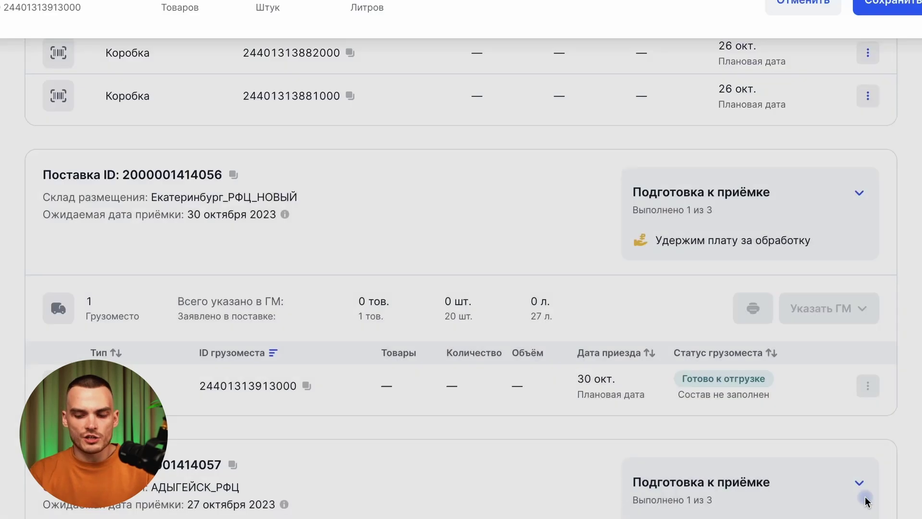
# - Review the deliveries' cargo units and return to the request's shipment conditions and delivery list
pyautogui.scroll(2, 663, 272)
pyautogui.scroll(-3, 662, 269)
pyautogui.scroll(15, 662, 269)
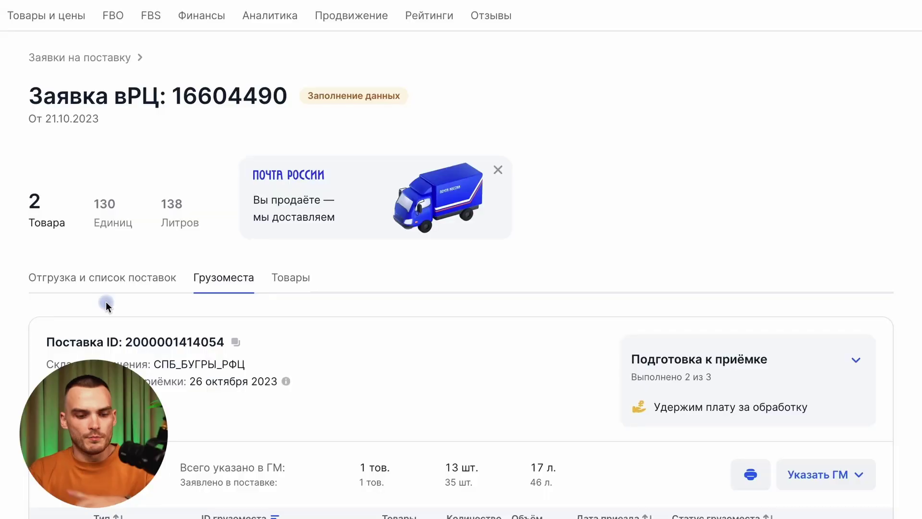
pyautogui.click(98, 277)
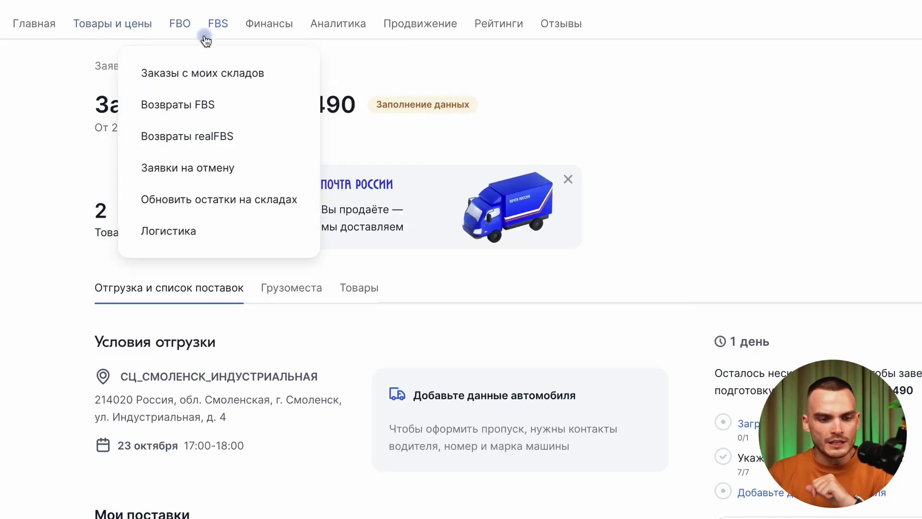
# - Open the FBO supply requests list and check the requests in transit and acceptance and those in act confirmation
pyautogui.moveTo(195, 29)
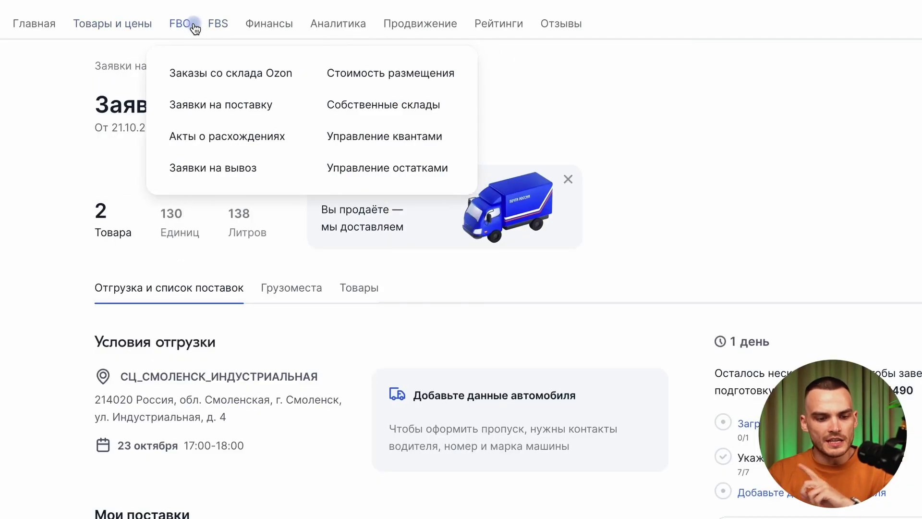
pyautogui.click(230, 109)
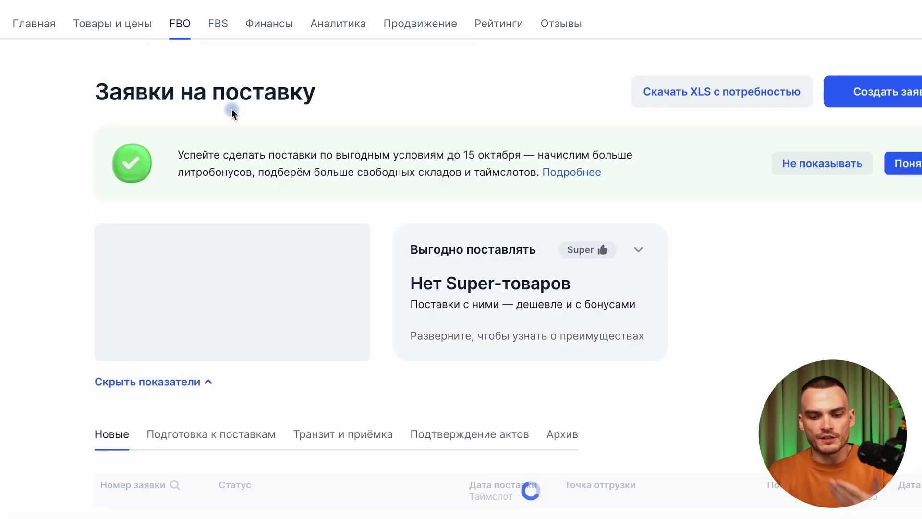
pyautogui.scroll(-3, 379, 339)
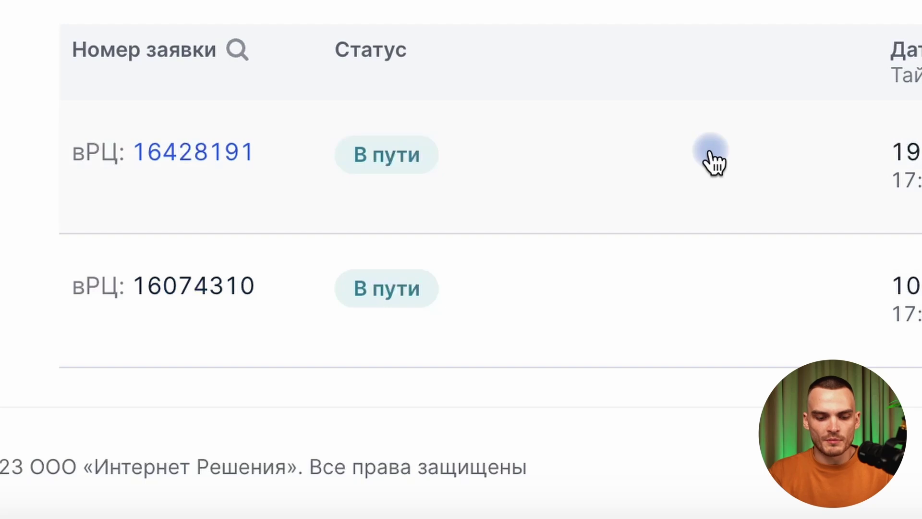
pyautogui.scroll(6, 715, 163)
pyautogui.click(817, 221)
pyautogui.scroll(-3, 714, 240)
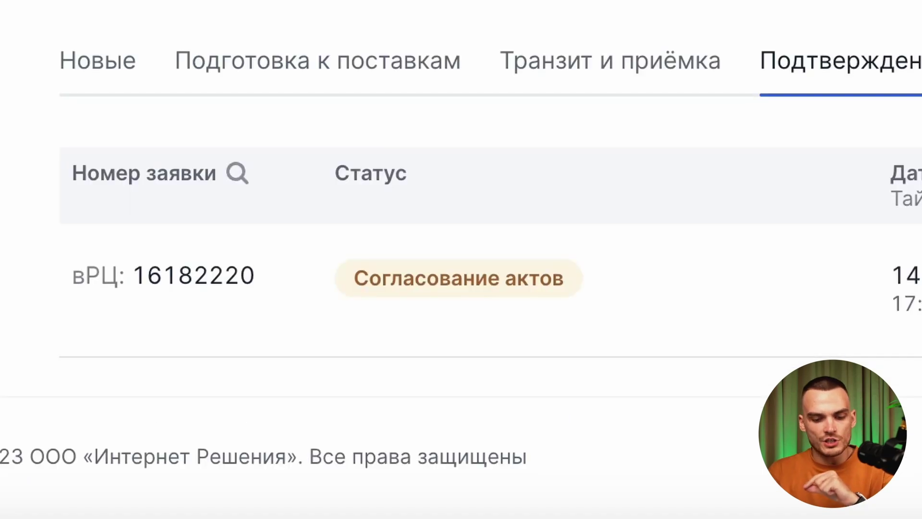